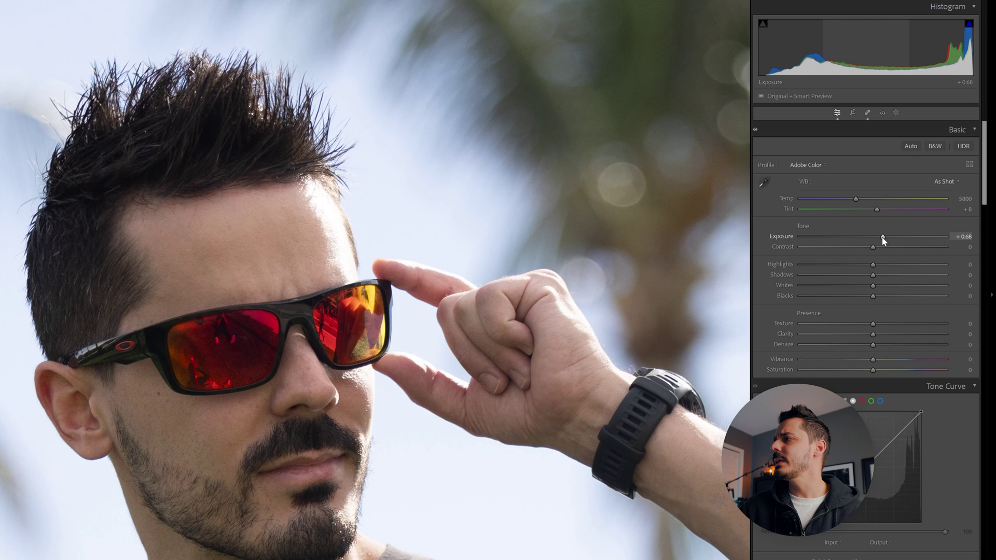
- Set the photo's tone values to Exposure +1.10, Highlights −85, Shadows −19, Whites −74 and Blacks −27
left_click_drag(884, 238, 885, 239)
left_click(489, 217)
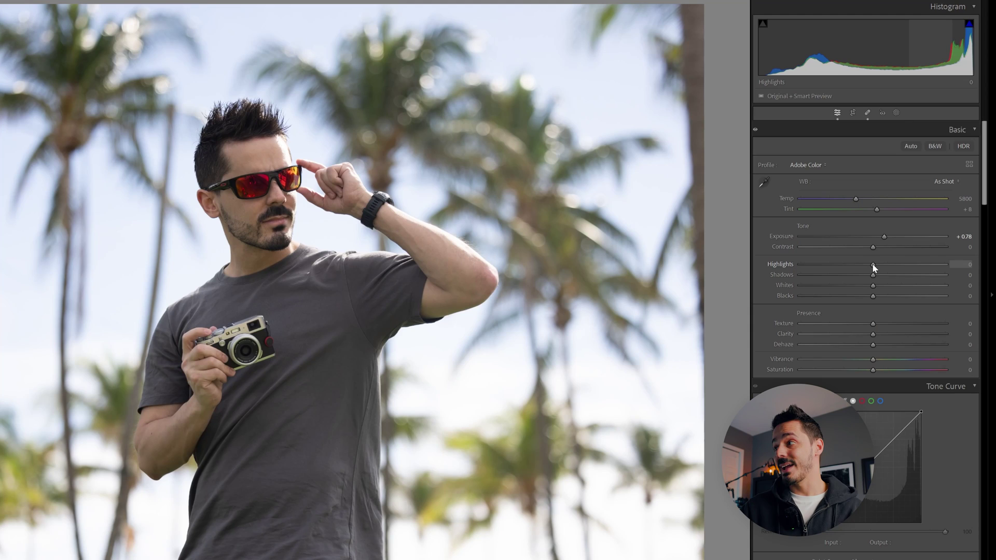
left_click_drag(871, 264, 816, 267)
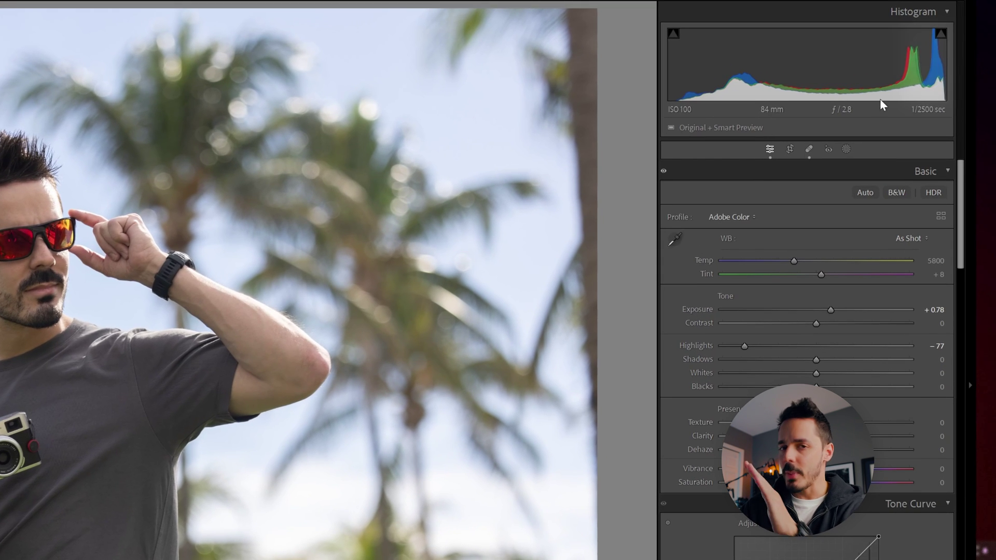
left_click_drag(817, 372, 733, 375)
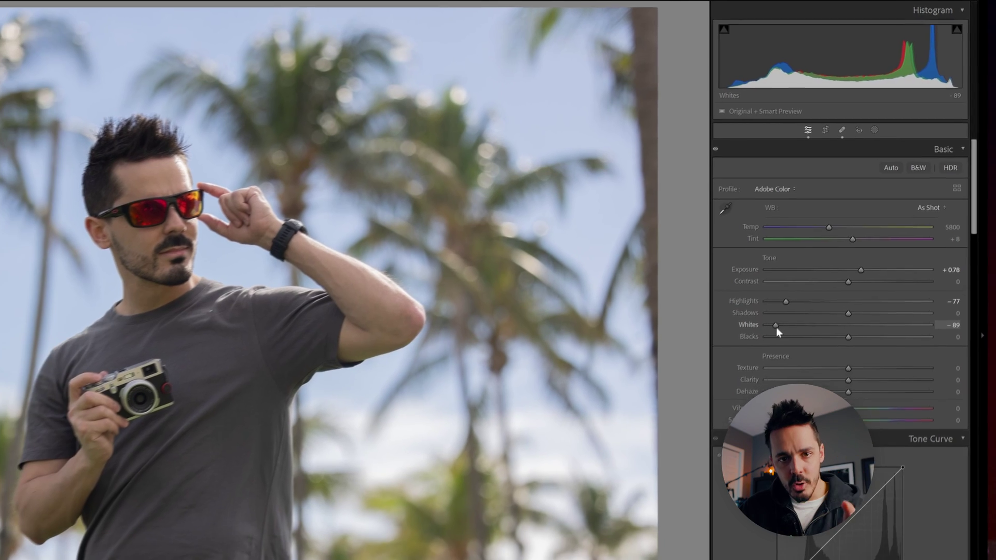
left_click_drag(776, 327, 779, 328)
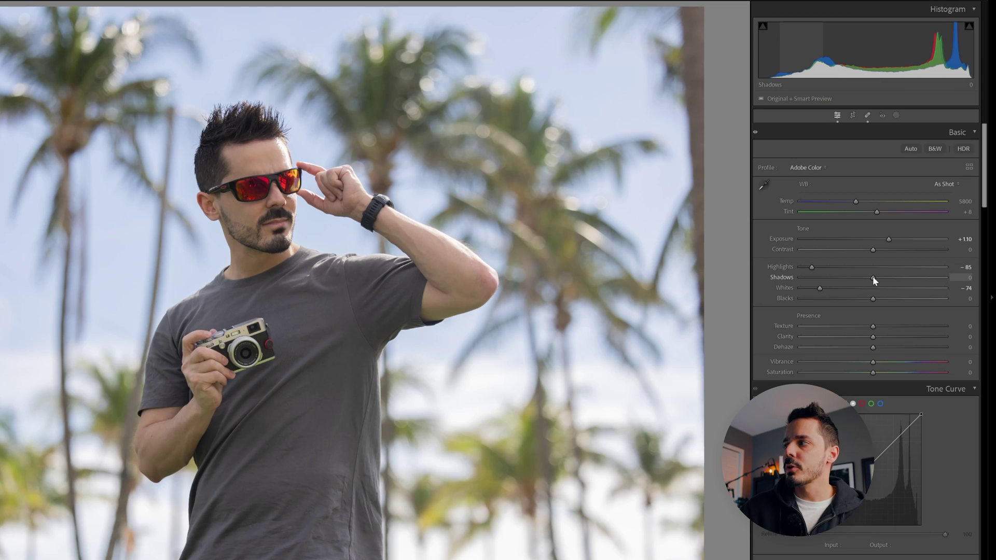
left_click_drag(873, 277, 841, 279)
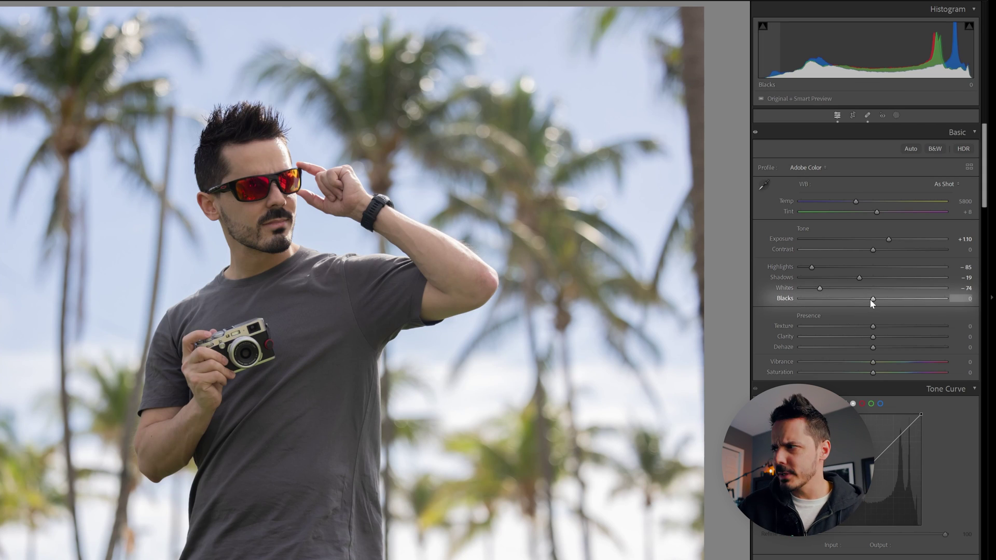
left_click_drag(861, 301, 858, 299)
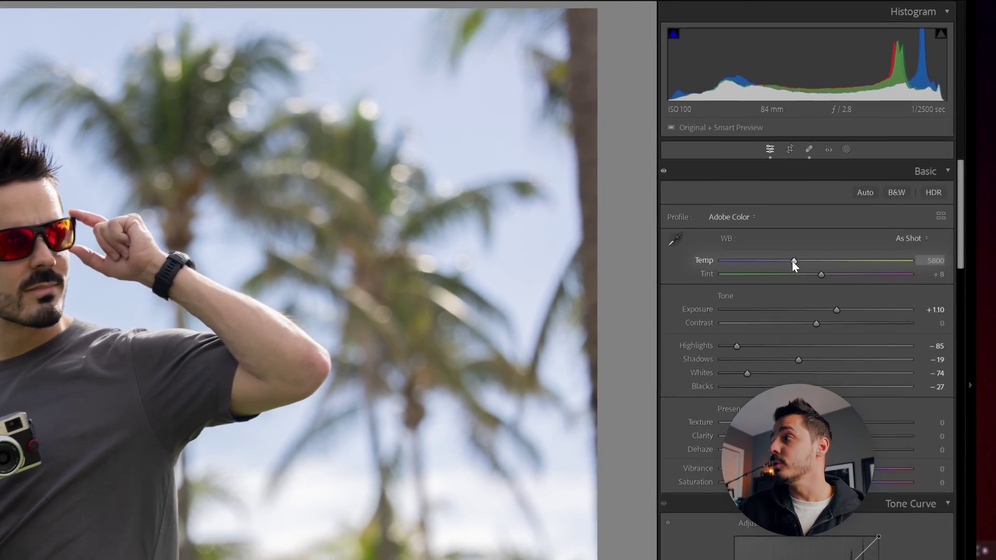
- Try a cooler white balance with the temperature at 4767 and return it to the As Shot setting
left_click_drag(831, 224, 811, 225)
mouse_move(766, 259)
left_mouse_down()
mouse_move(812, 258)
mouse_move(771, 259)
left_mouse_up()
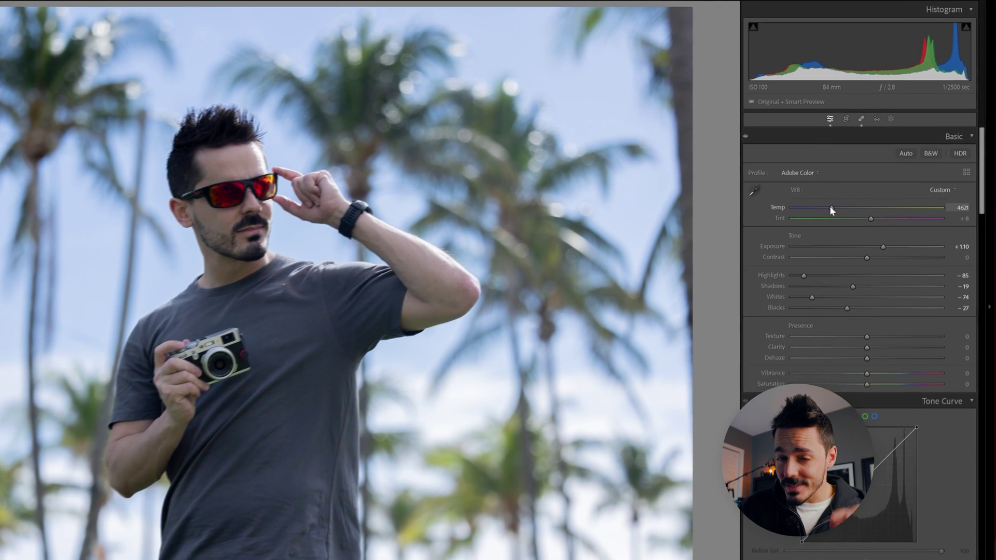
left_click_drag(832, 209, 838, 202)
left_click(936, 190)
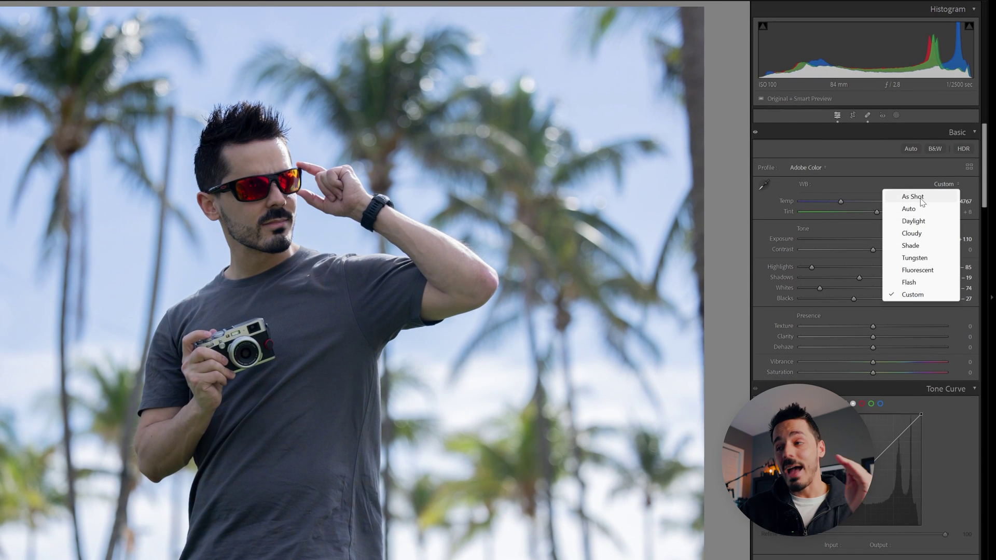
left_click(922, 202)
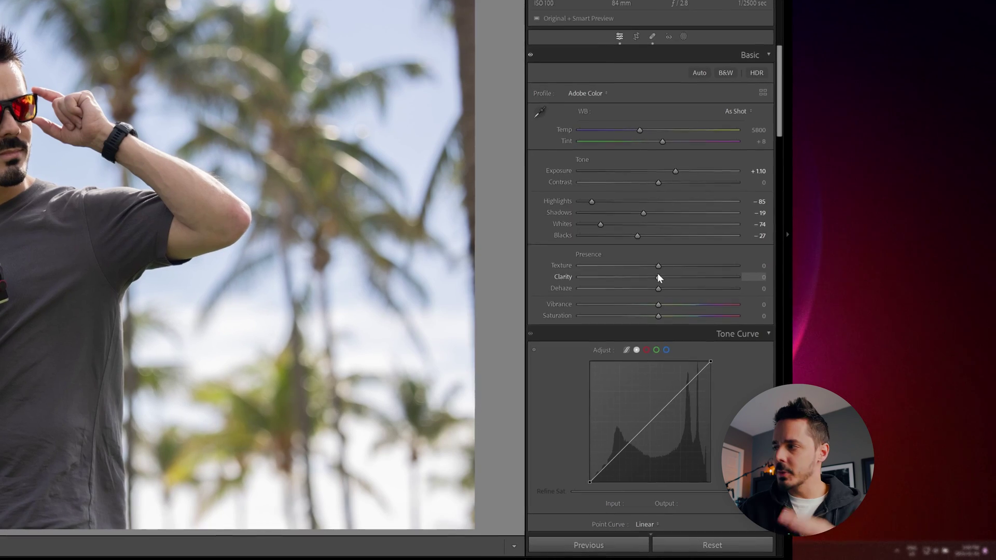
- Set Clarity to −6 and Saturation to +13, and expand the presets list
mouse_move(657, 274)
left_mouse_down()
mouse_move(677, 277)
mouse_move(642, 273)
mouse_move(657, 275)
left_mouse_up()
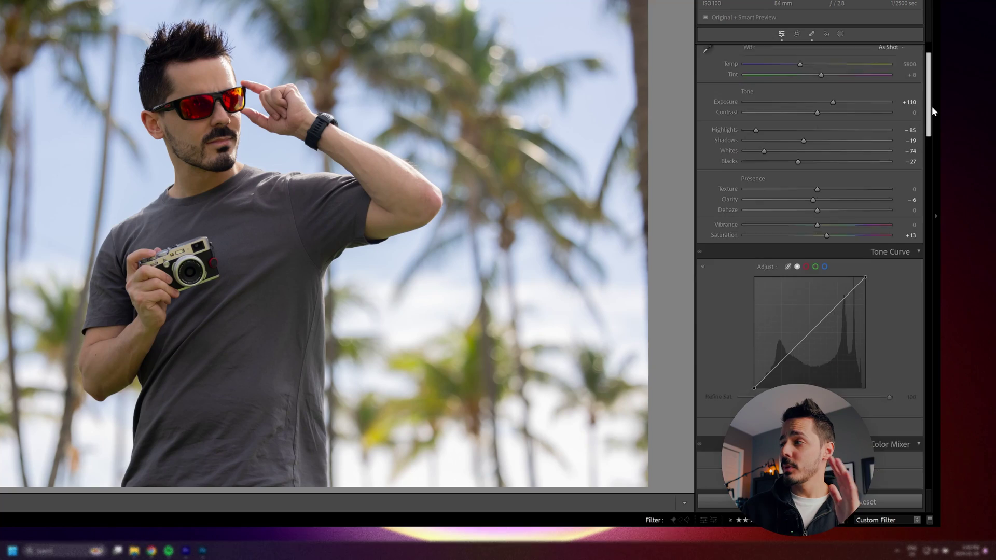
left_click_drag(932, 107, 926, 174)
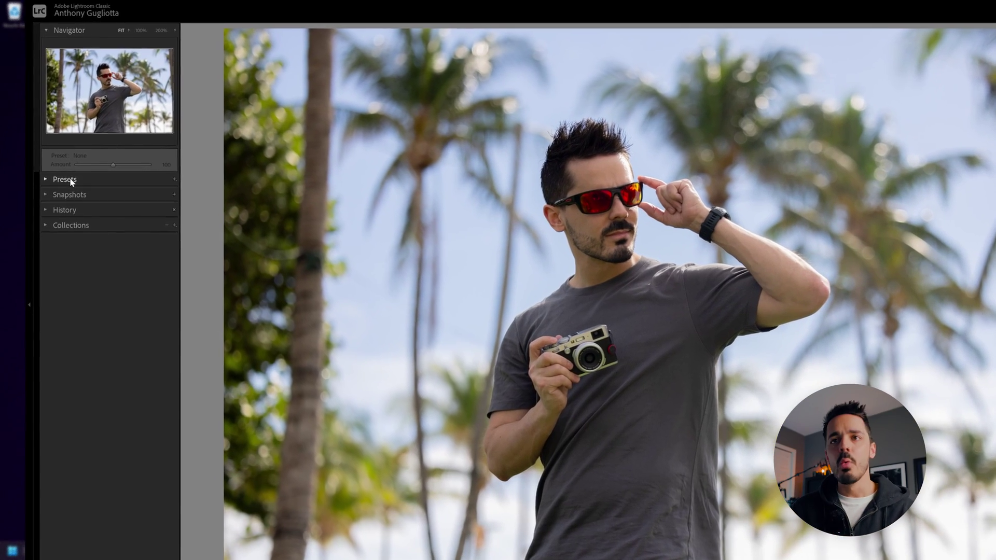
left_click(74, 186)
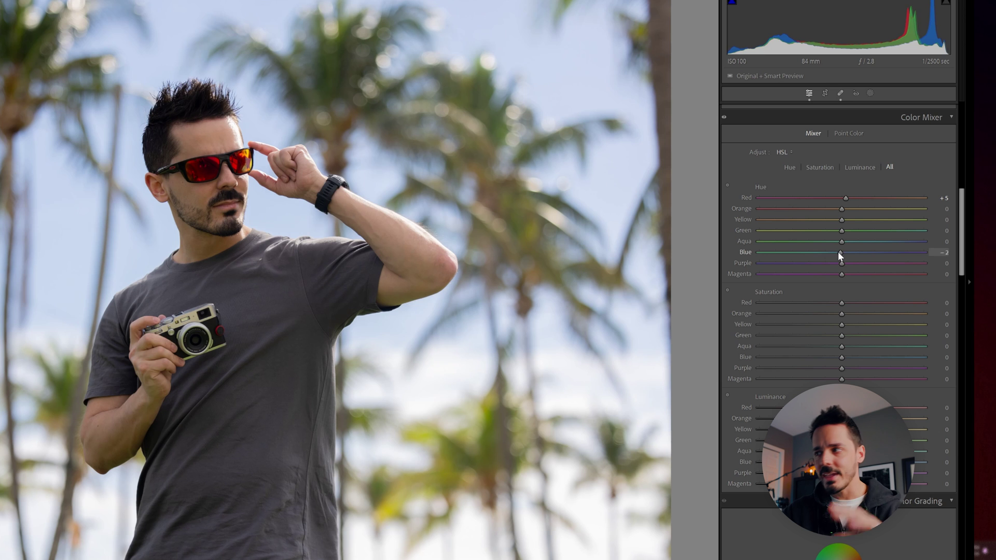
- Shift the Color Mixer hues to Orange −5, Yellow +35, Green −7, Aqua +7 and Blue −29
left_click_drag(846, 255, 814, 253)
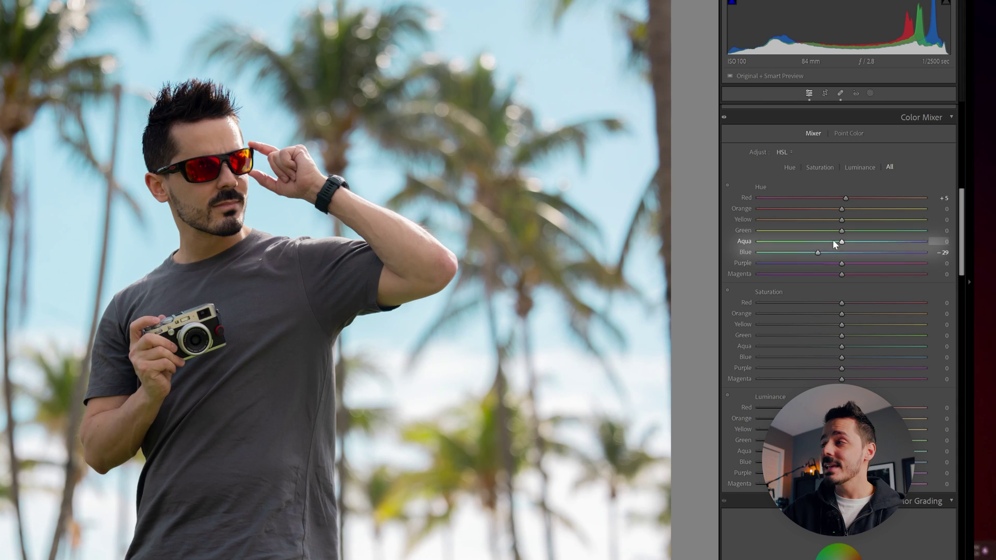
left_click_drag(832, 240, 809, 243)
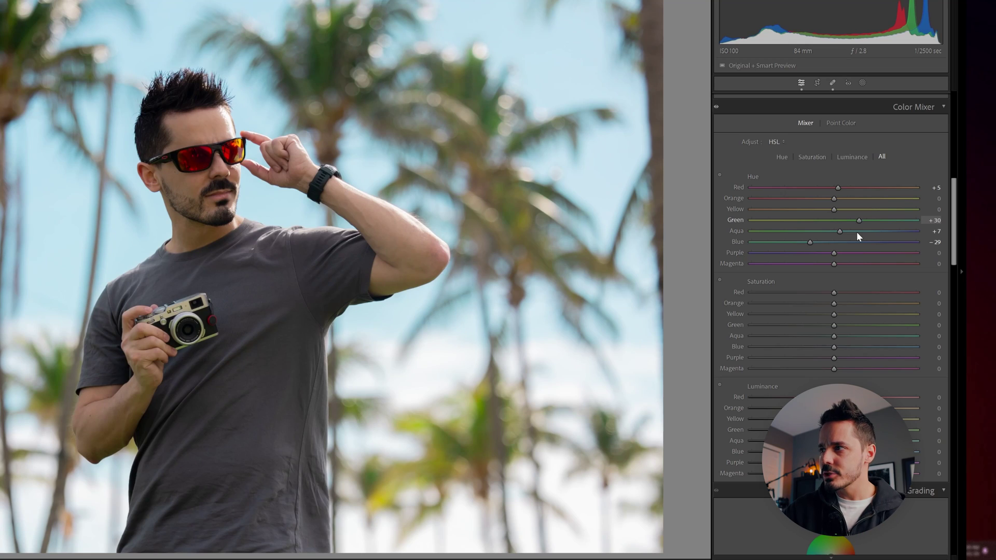
mouse_move(857, 232)
left_mouse_down()
mouse_move(828, 228)
mouse_move(856, 215)
left_mouse_up()
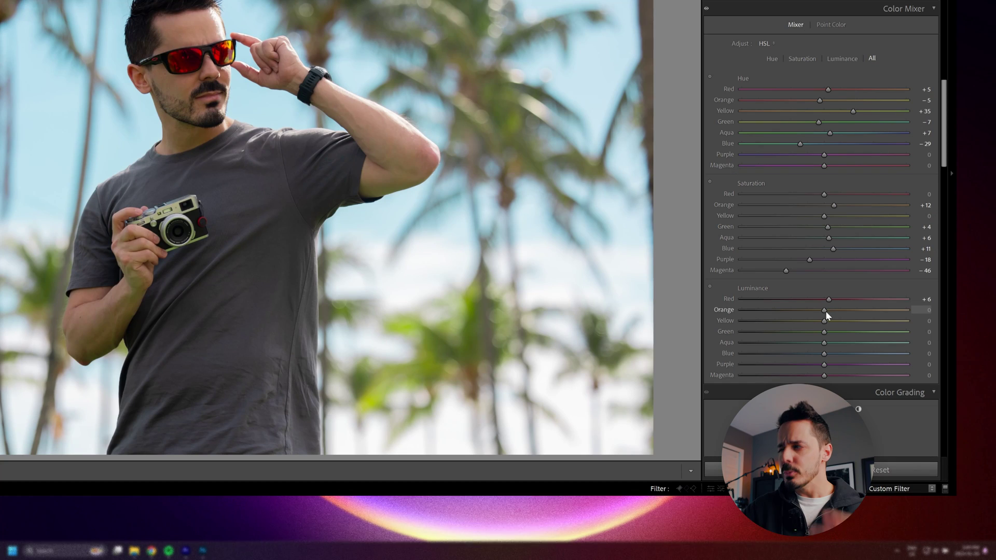
- Set the Color Mixer luminance to Orange +7, Yellow +15, Green 0, Aqua −14 and Blue −4
left_click_drag(825, 310, 833, 310)
mouse_move(824, 320)
left_mouse_down()
mouse_move(811, 321)
mouse_move(826, 322)
left_mouse_up()
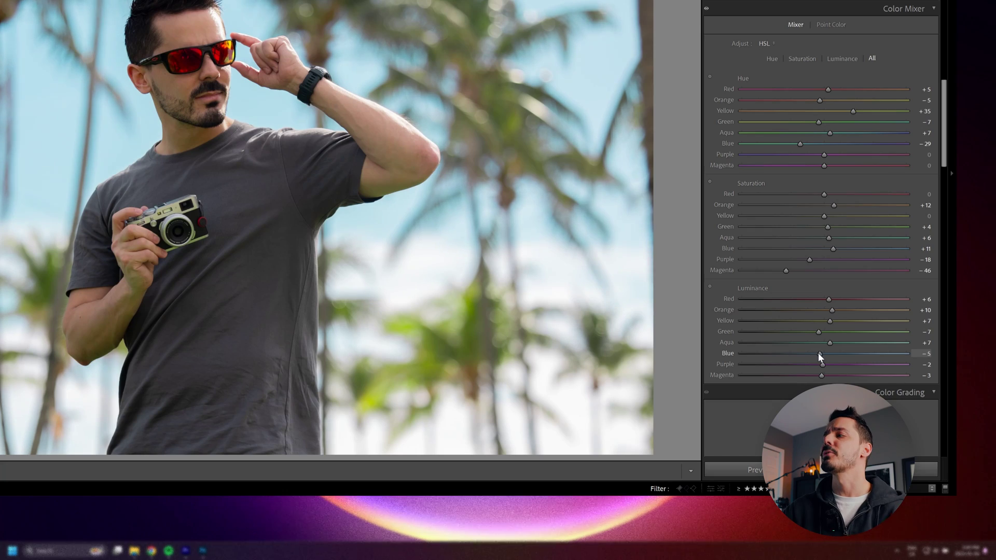
left_click_drag(819, 355, 847, 310)
left_click(812, 342)
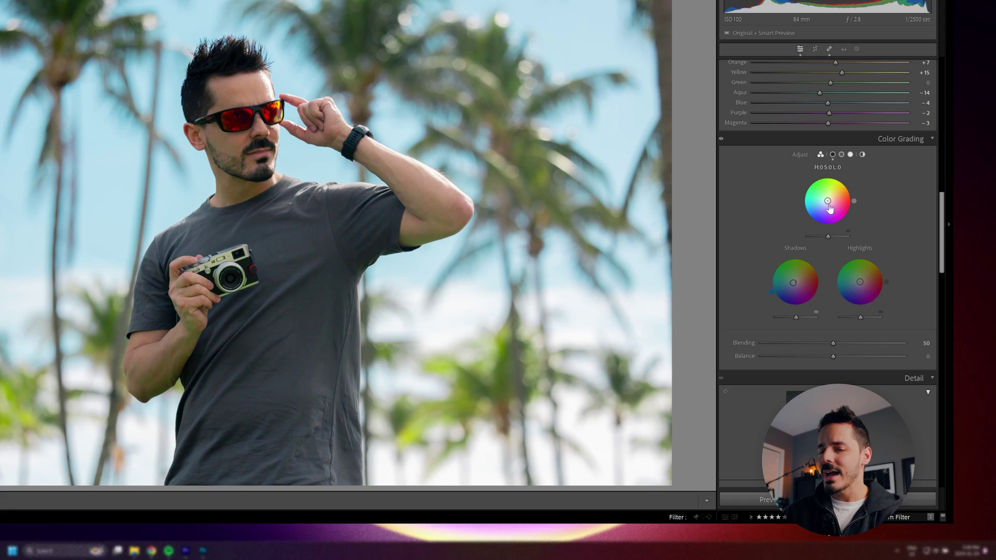
- Color grade the midtones warm orange at hue 43, saturation 31 and luminance +22, and tint the shadows blue
mouse_move(828, 205)
left_mouse_down()
mouse_move(824, 193)
mouse_move(833, 195)
left_mouse_up()
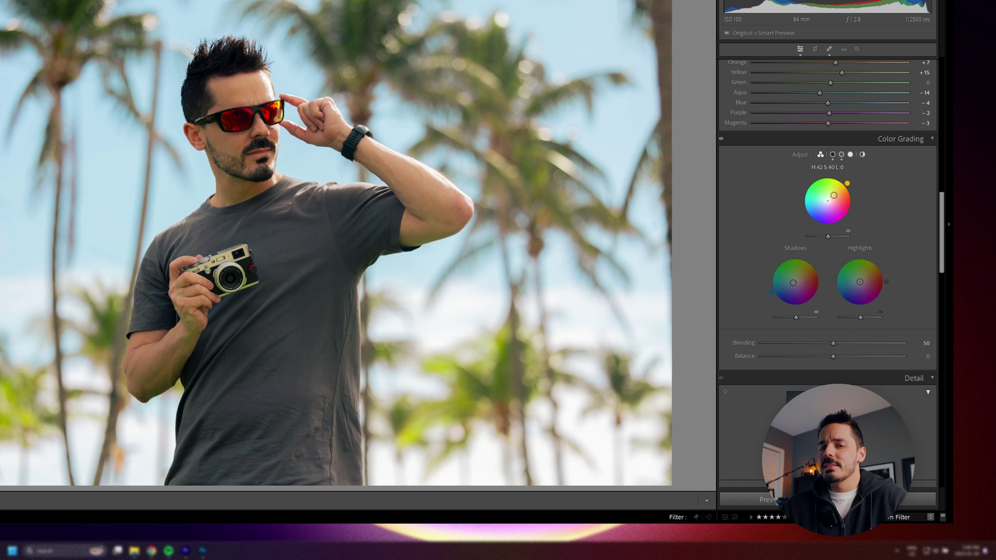
left_click_drag(796, 317, 776, 299)
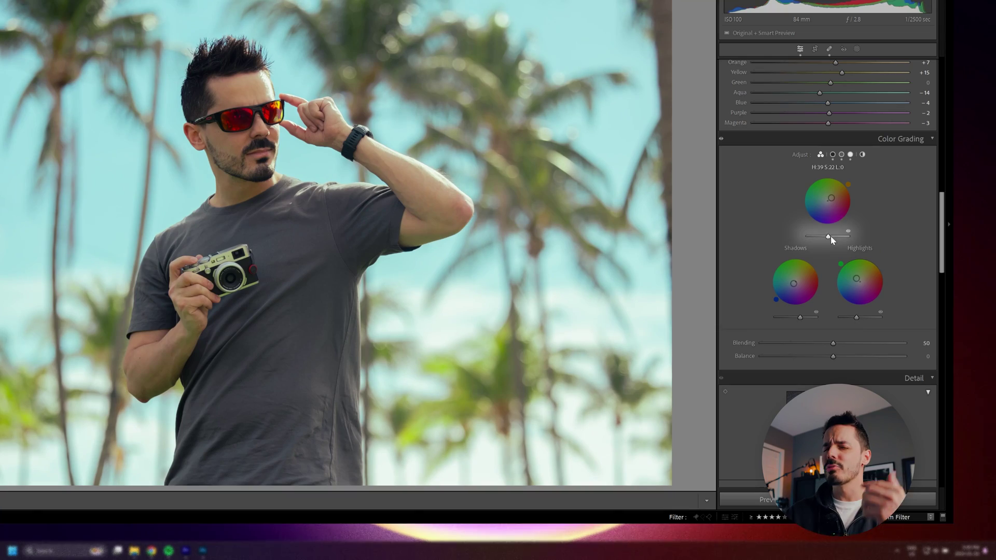
left_click_drag(829, 238, 832, 237)
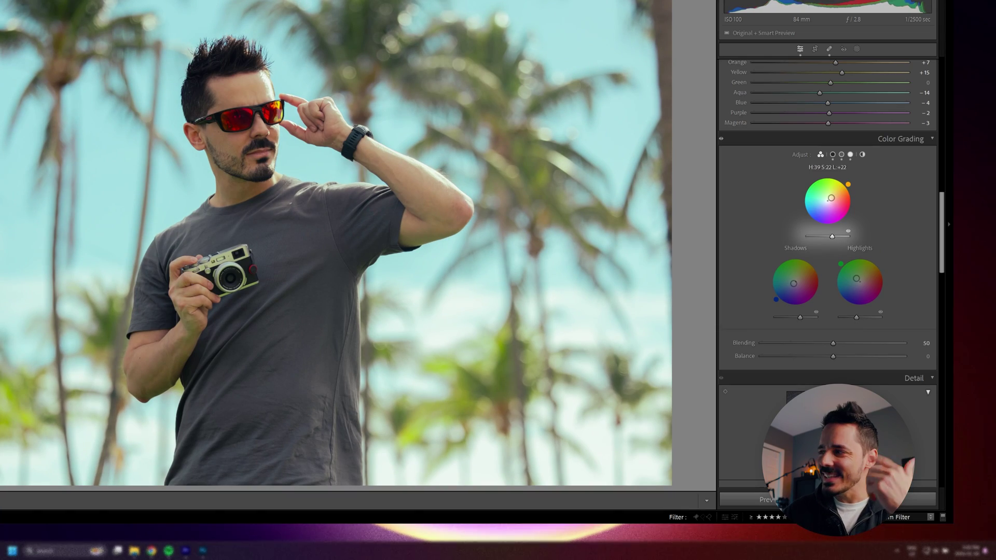
left_click_drag(832, 196, 831, 197)
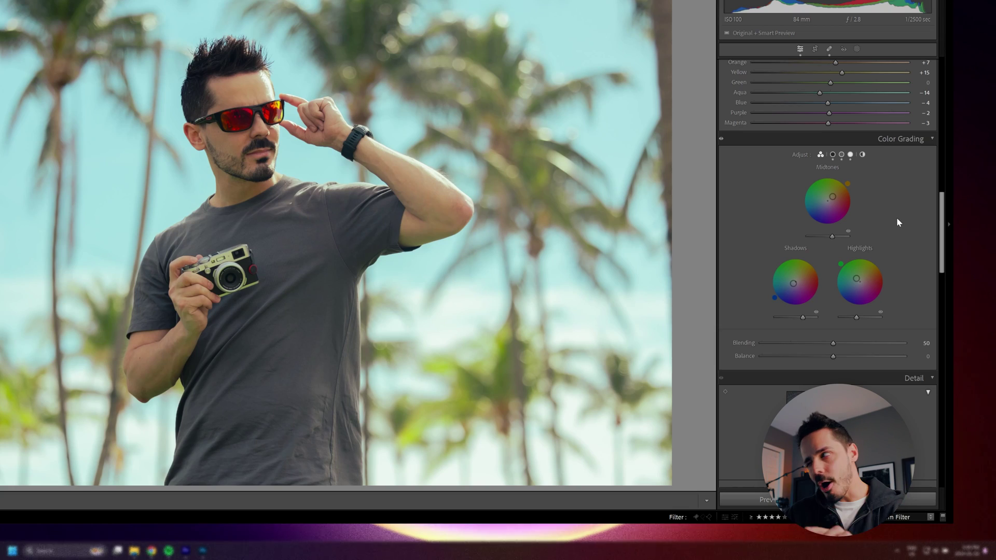
- Tint the highlights cyan-blue at about hue 196 and saturation 21, and adjust the grading's blending and balance
mouse_move(858, 281)
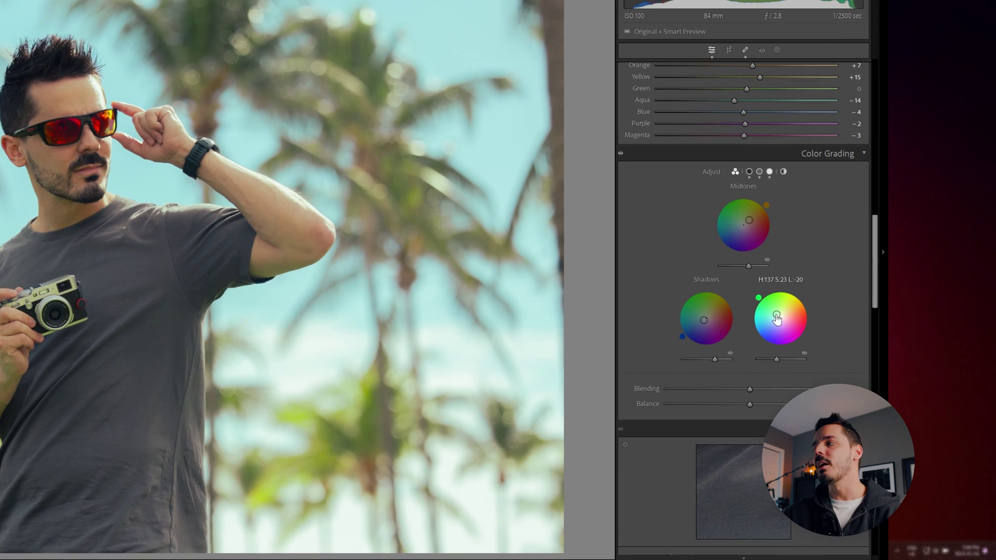
mouse_move(795, 309)
left_mouse_down()
mouse_move(754, 315)
mouse_move(752, 332)
left_mouse_up()
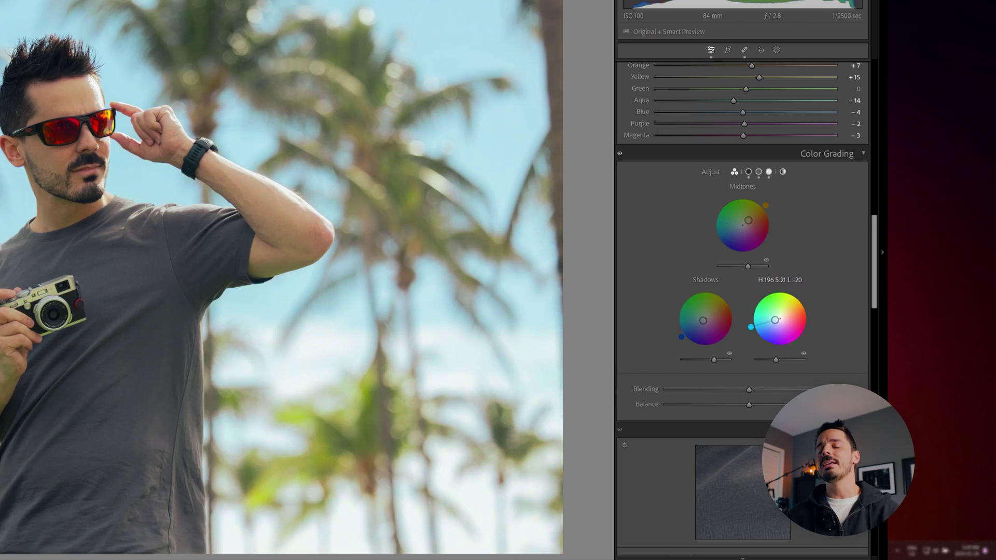
left_click_drag(775, 321, 774, 320)
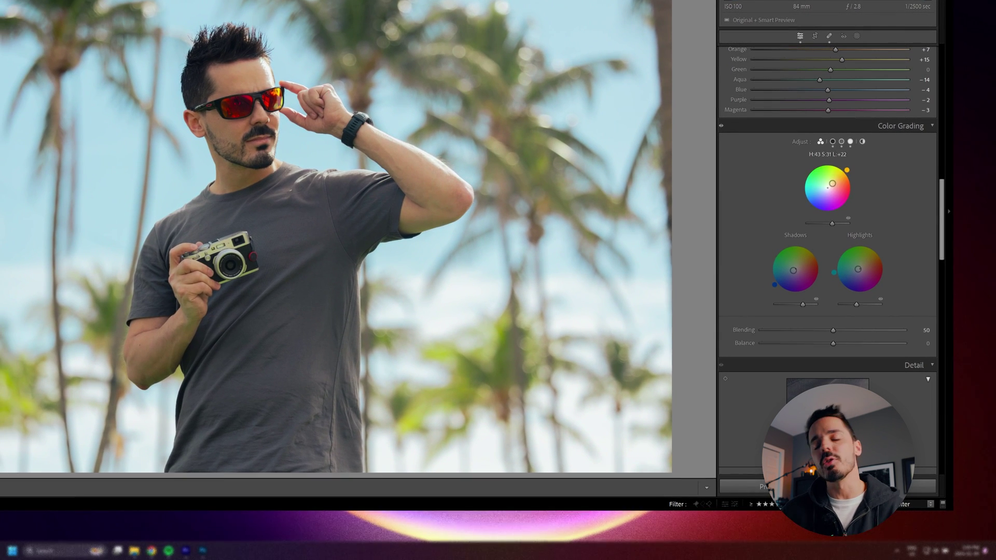
mouse_move(842, 334)
left_mouse_down()
mouse_move(813, 344)
mouse_move(855, 346)
left_mouse_up()
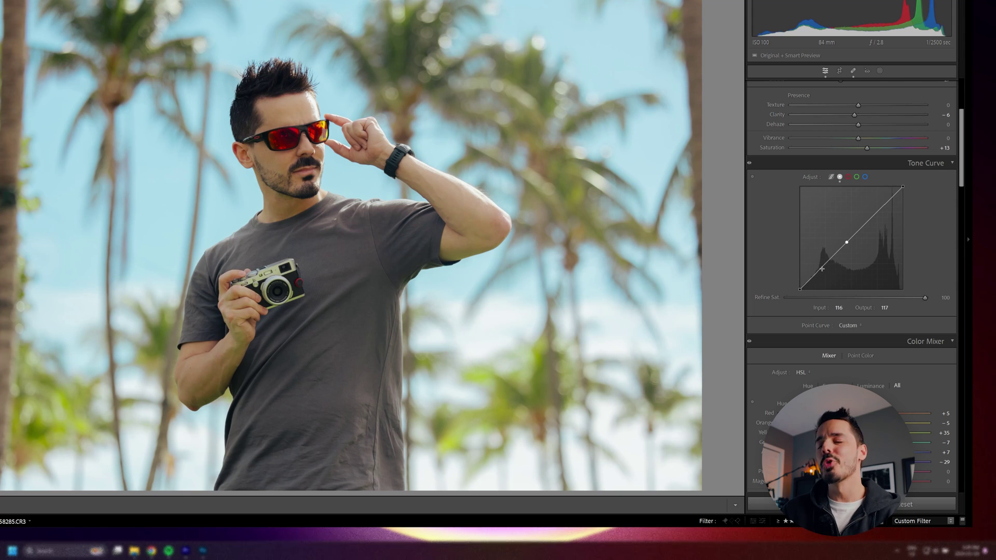
- Shape the tone curve into an S-curve, with its shadow point at input 55 and output 51
left_click_drag(822, 269, 824, 271)
left_click_drag(869, 220, 870, 213)
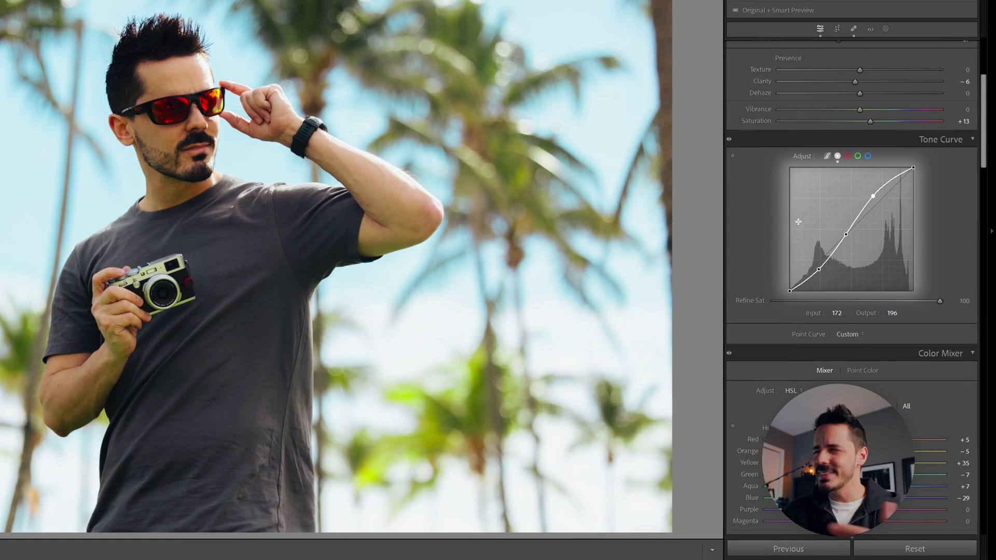
left_click(816, 266)
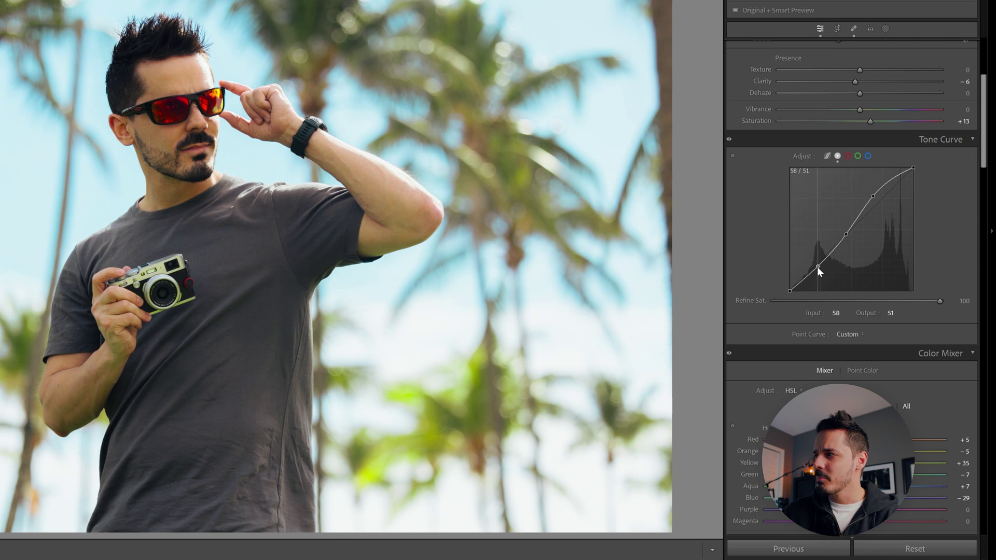
left_click_drag(816, 267, 814, 270)
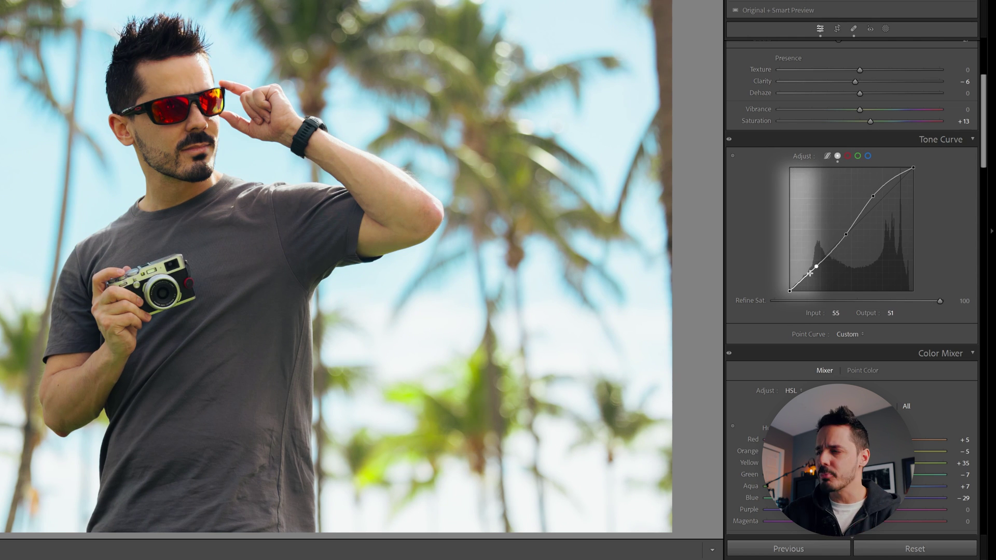
- Soften the tone curve's upper point slightly and lower the white point to output 234
left_click_drag(872, 196, 877, 199)
left_click(914, 168)
left_click_drag(914, 168, 918, 181)
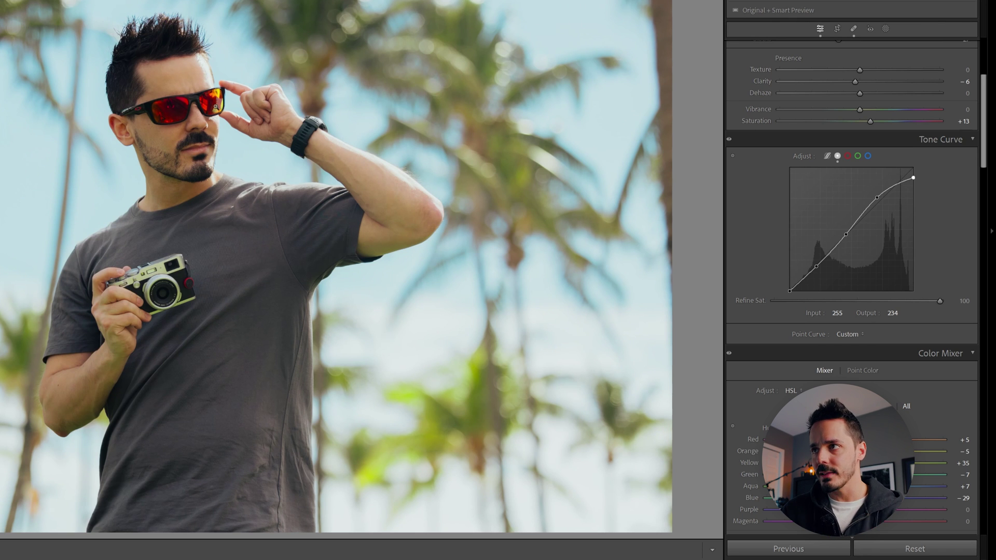
- Anchor the blue channel's tone curve with midtone, shadow and highlight points, and lower its white point to output 219
left_click(212, 64)
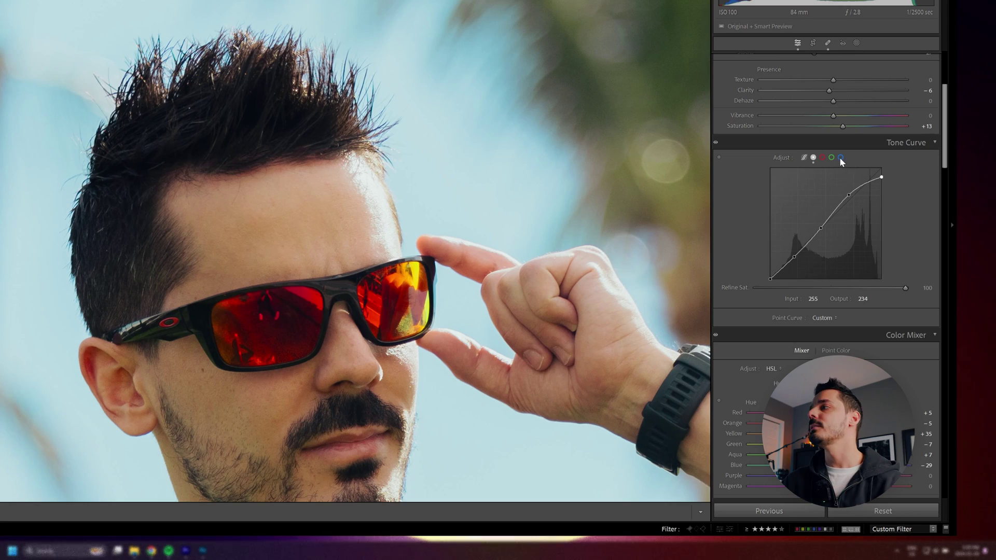
left_click(840, 157)
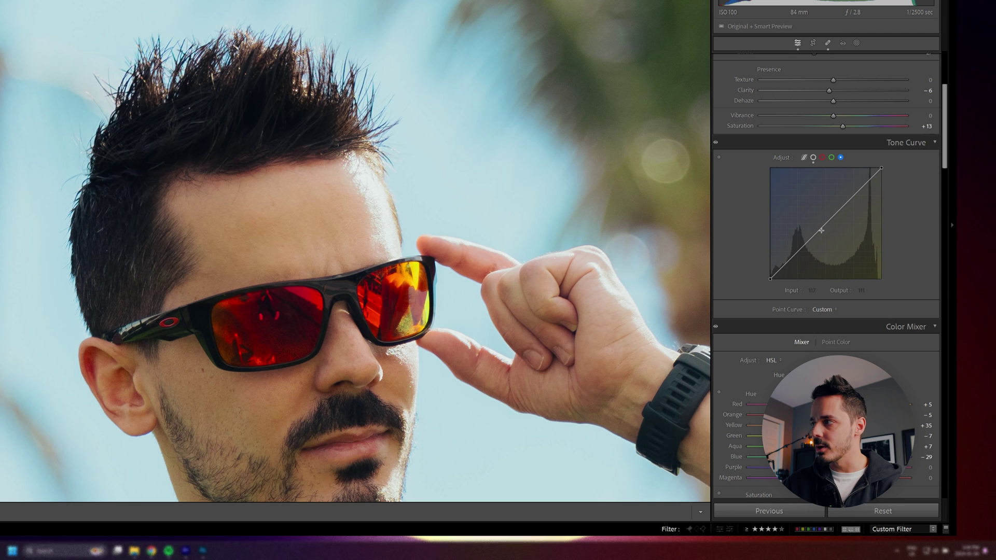
left_click(794, 255)
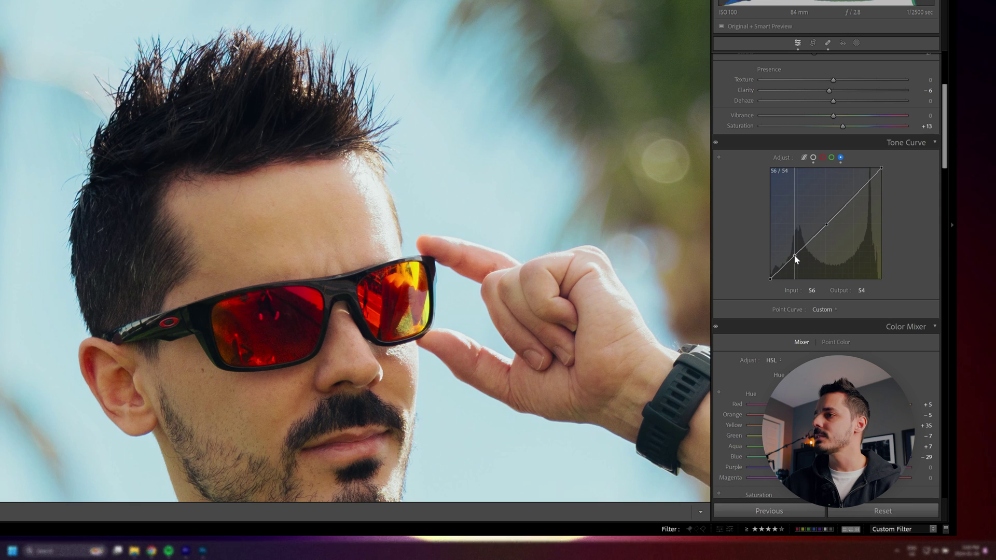
left_click(853, 199)
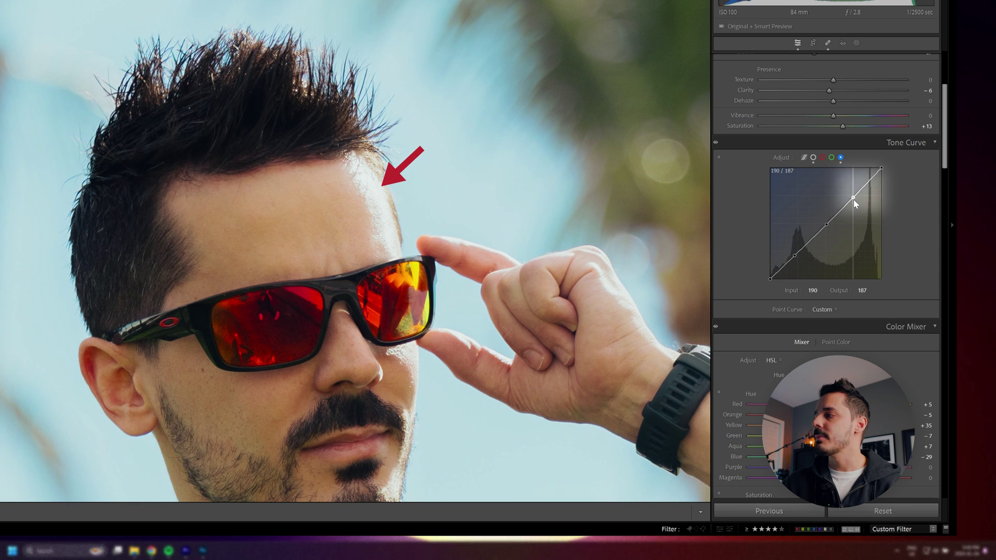
left_click_drag(882, 169, 882, 174)
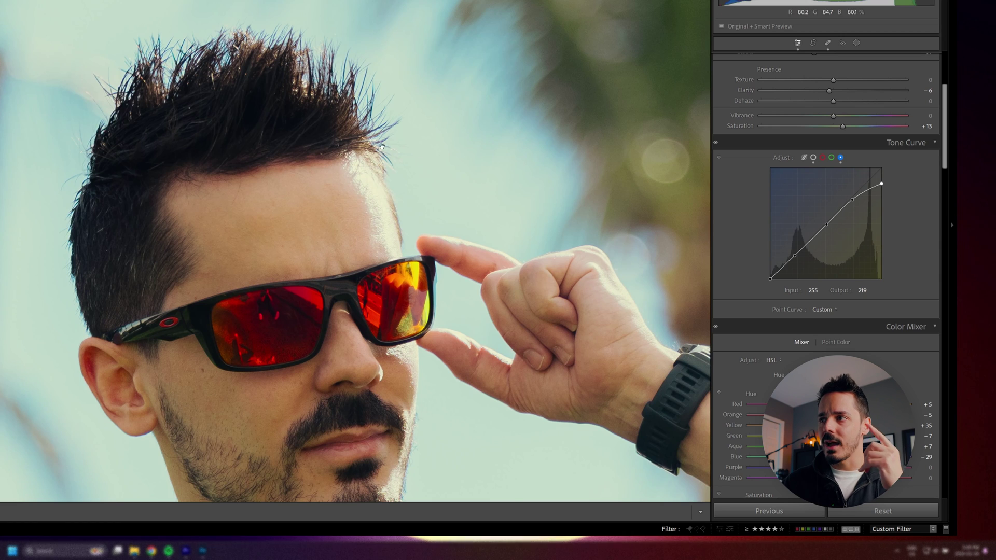
left_click(381, 147)
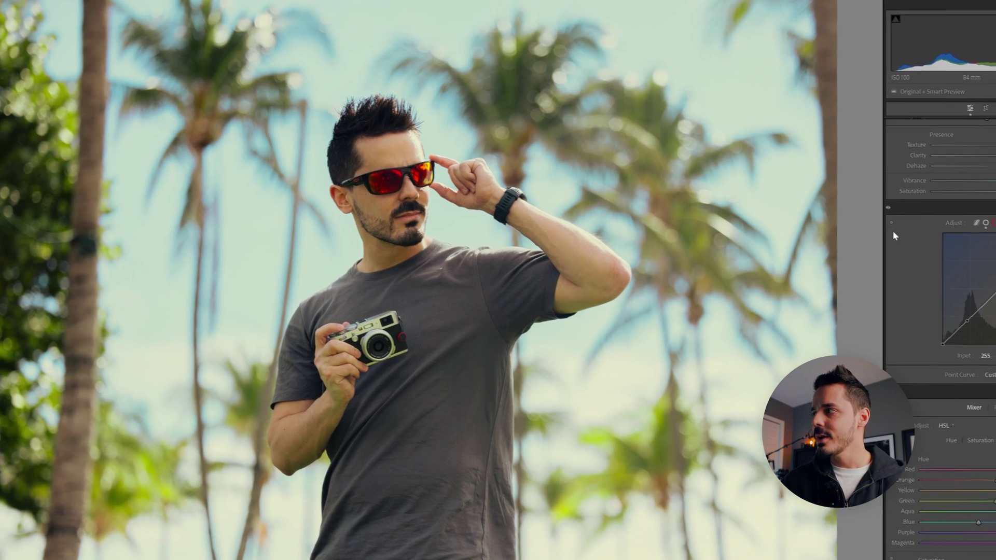
- Reset the blue channel's tone curve
right_click(994, 258)
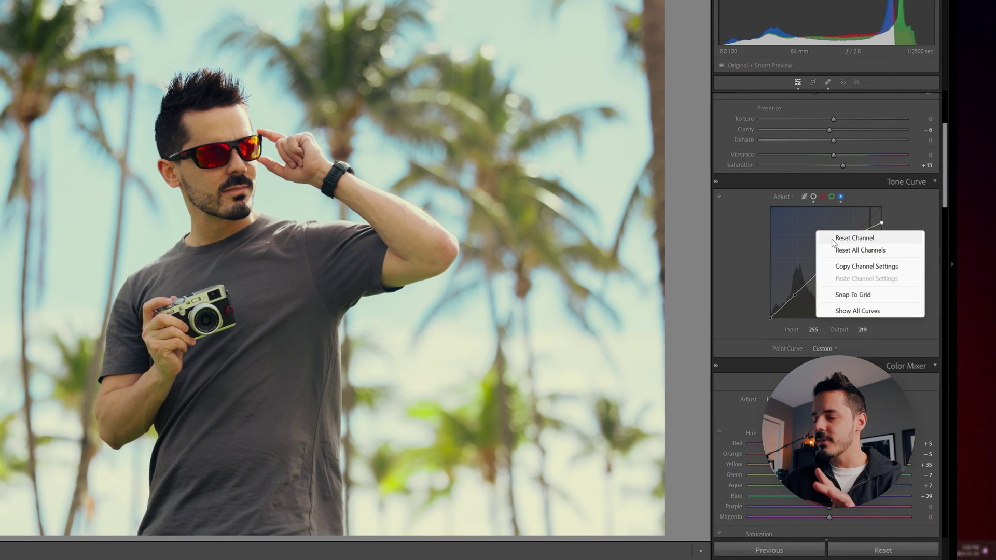
left_click(876, 244)
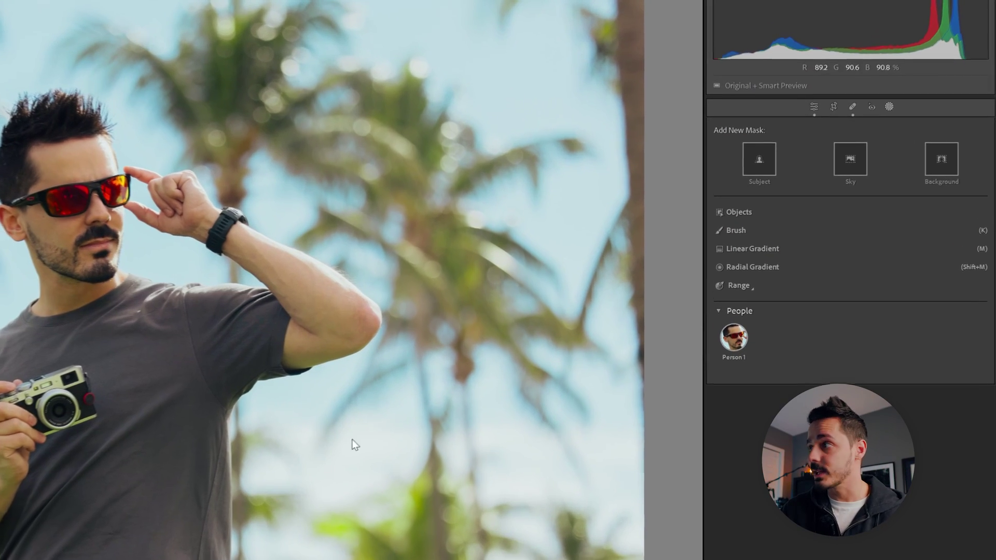
- Create a luminance range mask sampled from the bright lower sky and set its lower luminance limits to 63/99
left_click(751, 291)
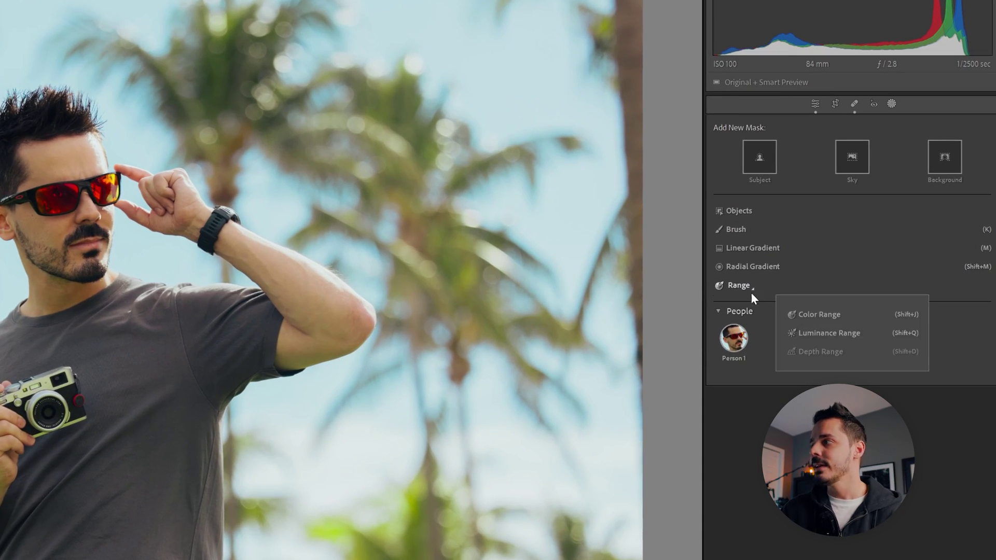
left_click(811, 335)
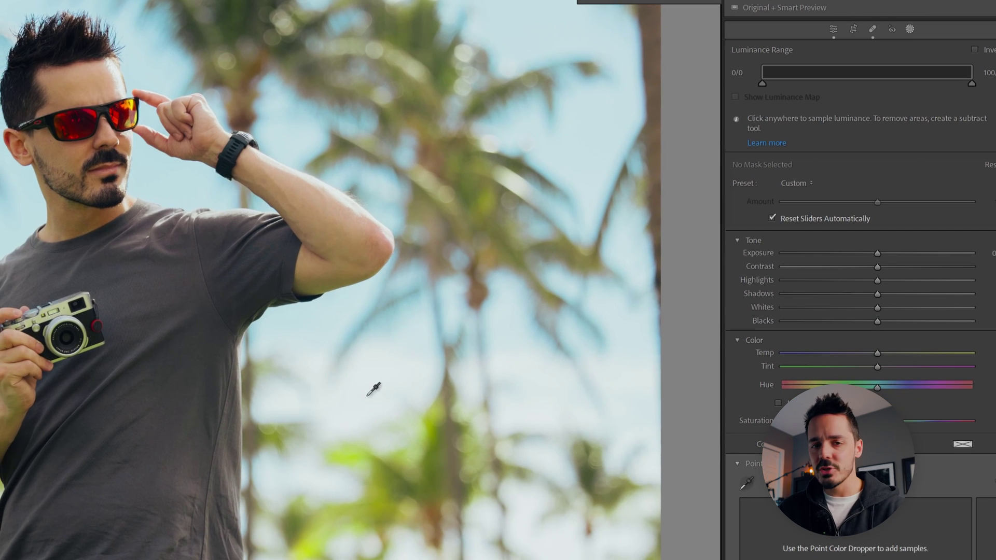
left_click(375, 378)
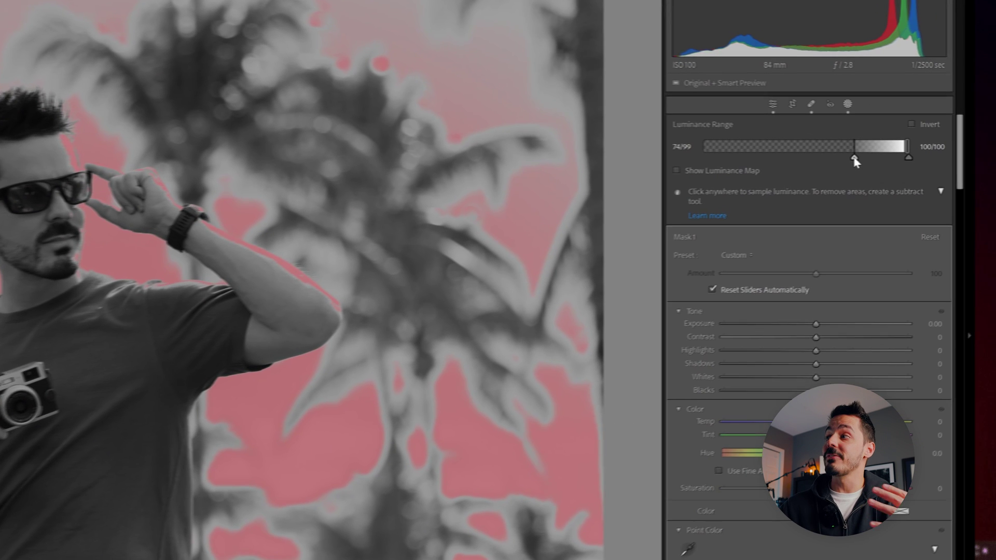
left_click_drag(854, 159, 846, 159)
mouse_move(783, 156)
left_mouse_down()
mouse_move(699, 157)
mouse_move(795, 158)
left_mouse_up()
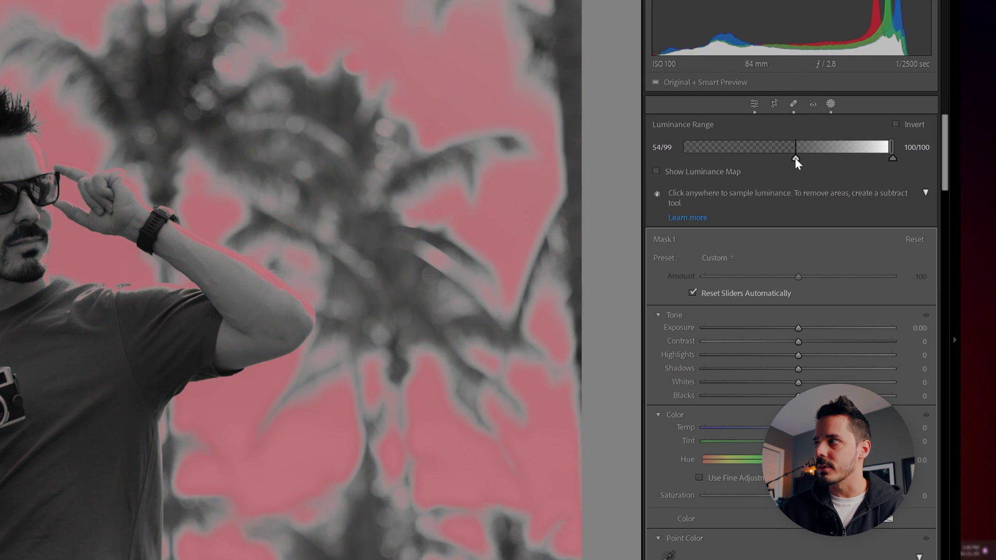
mouse_move(884, 150)
left_mouse_down()
mouse_move(770, 144)
mouse_move(888, 147)
left_mouse_up()
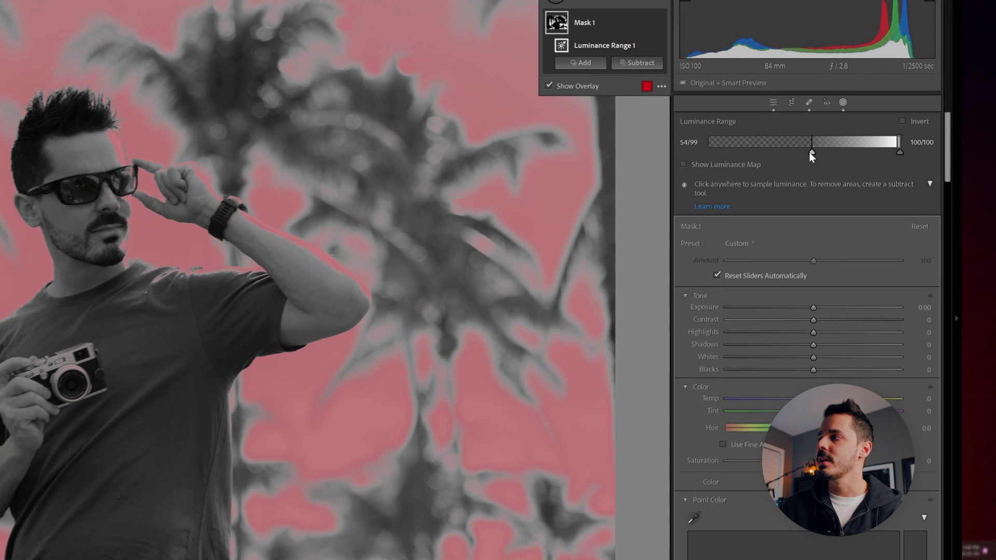
left_click_drag(810, 152, 842, 140)
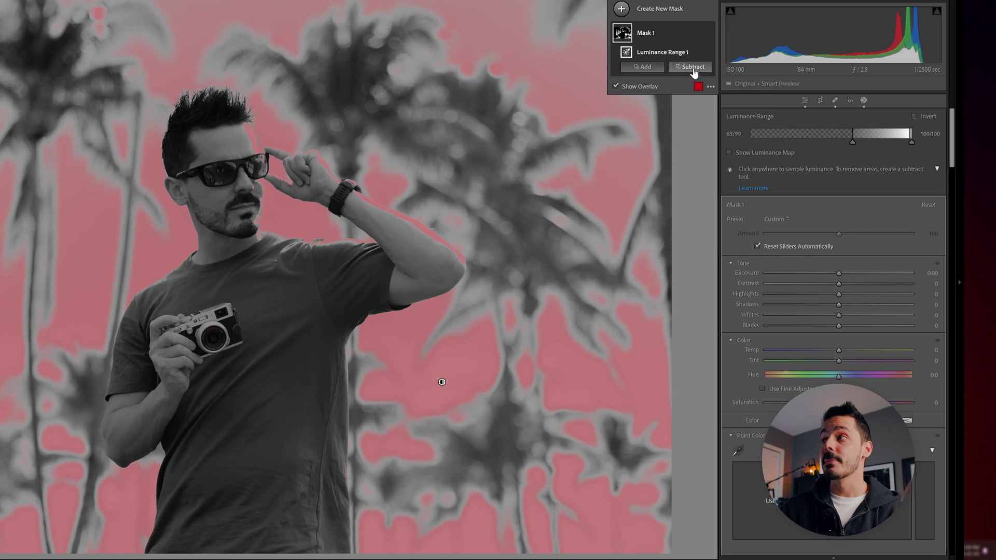
- Subtract a linear gradient from the luminance mask to exclude the upper part of the photo
left_click(692, 67)
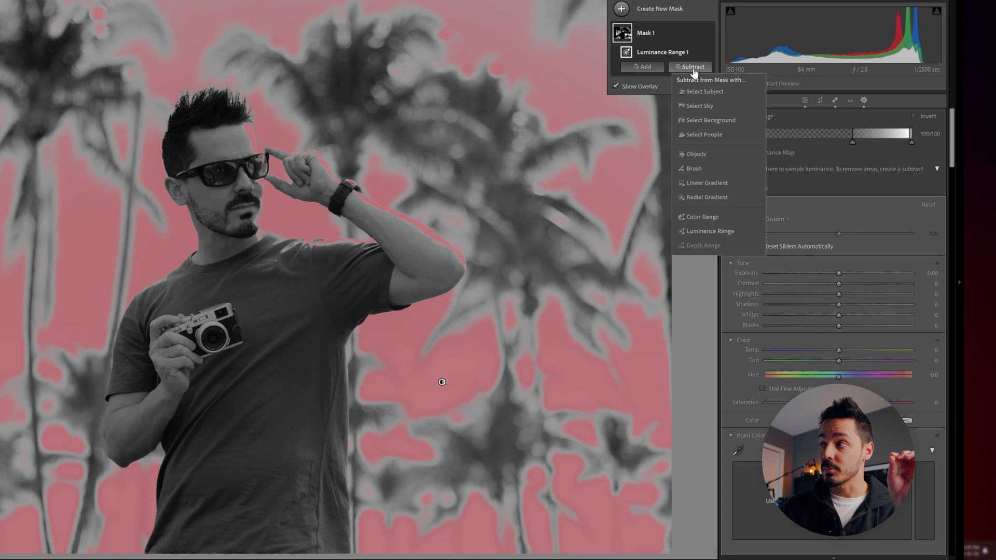
left_click(710, 175)
left_click_drag(166, 141, 252, 534)
left_click_drag(171, 144, 197, 235)
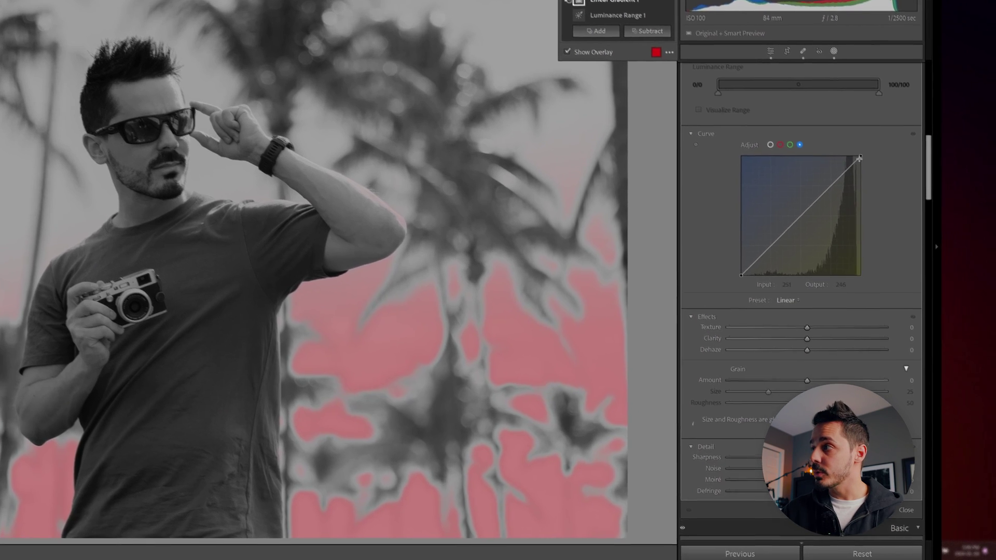
- In the mask's curve, set the blue white point to input 226, lower the red one to output 249, anchor red at 114, and compare without the mask
left_click_drag(859, 158, 833, 125)
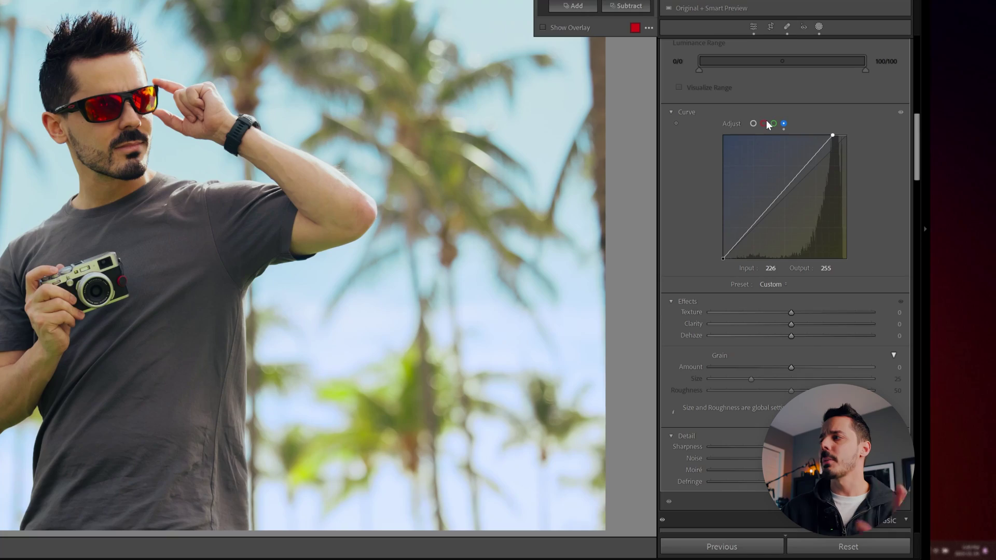
left_click(765, 124)
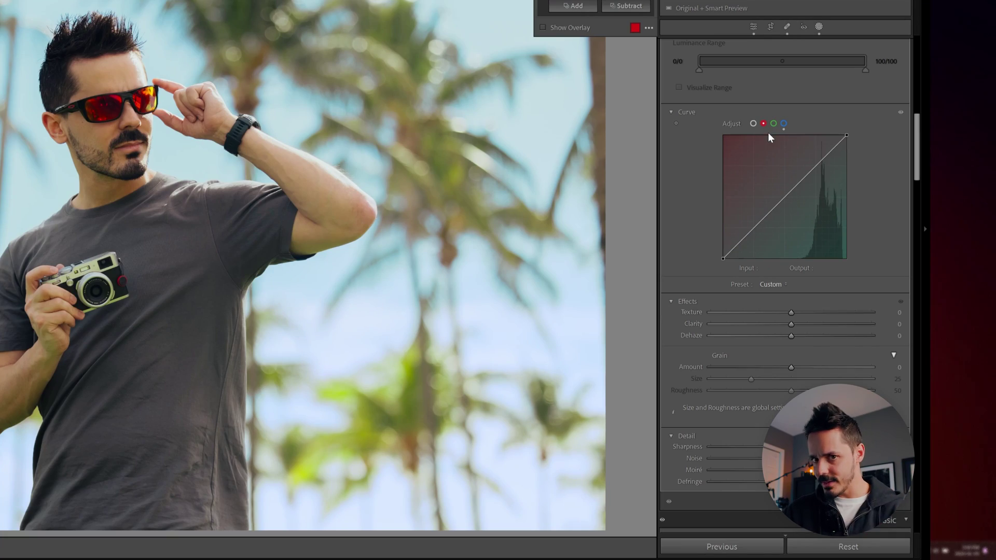
left_click_drag(847, 134, 858, 136)
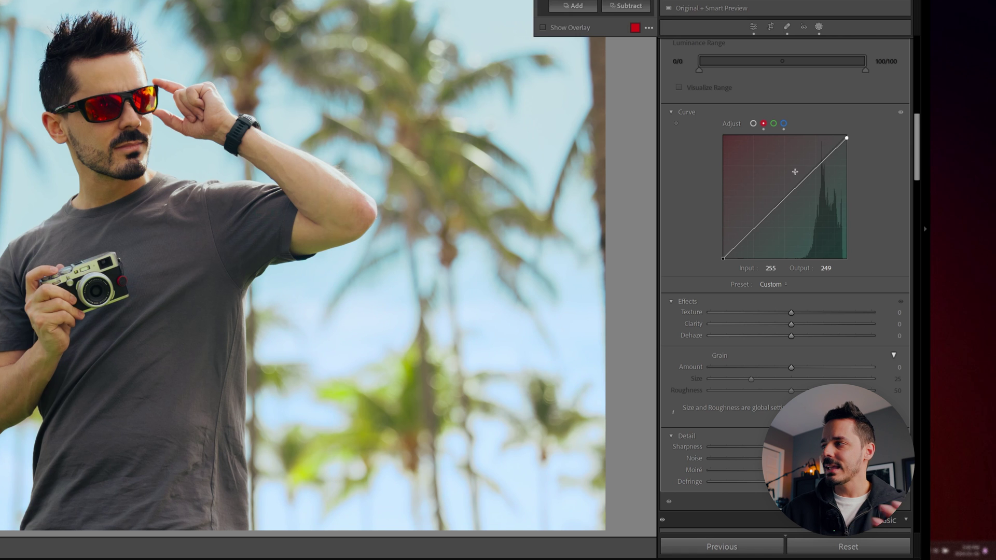
left_click(776, 204)
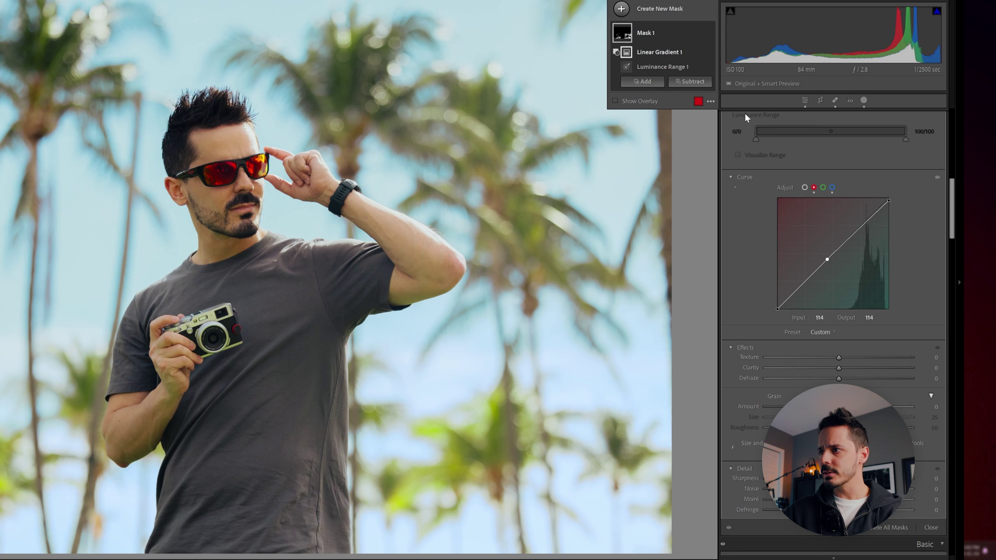
left_click(709, 33)
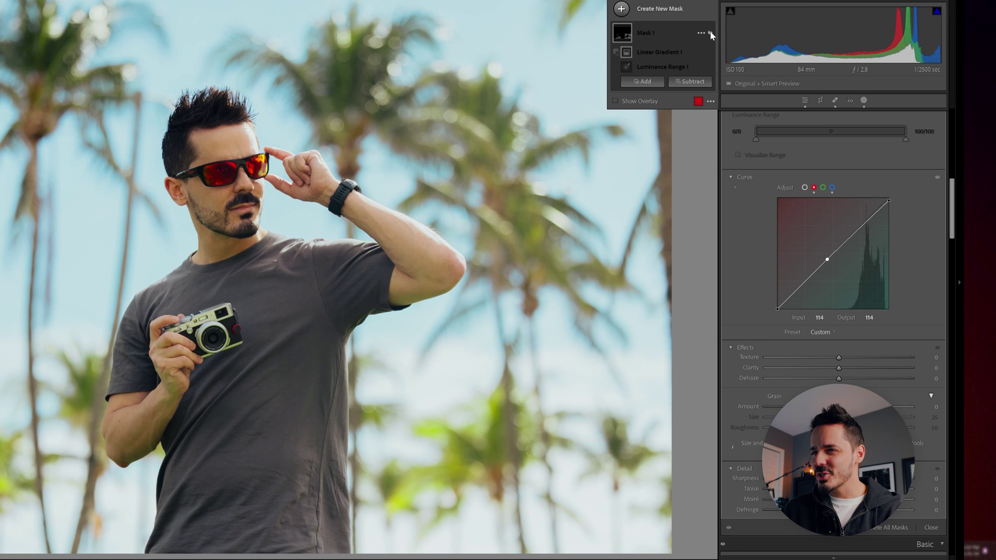
left_click(710, 34)
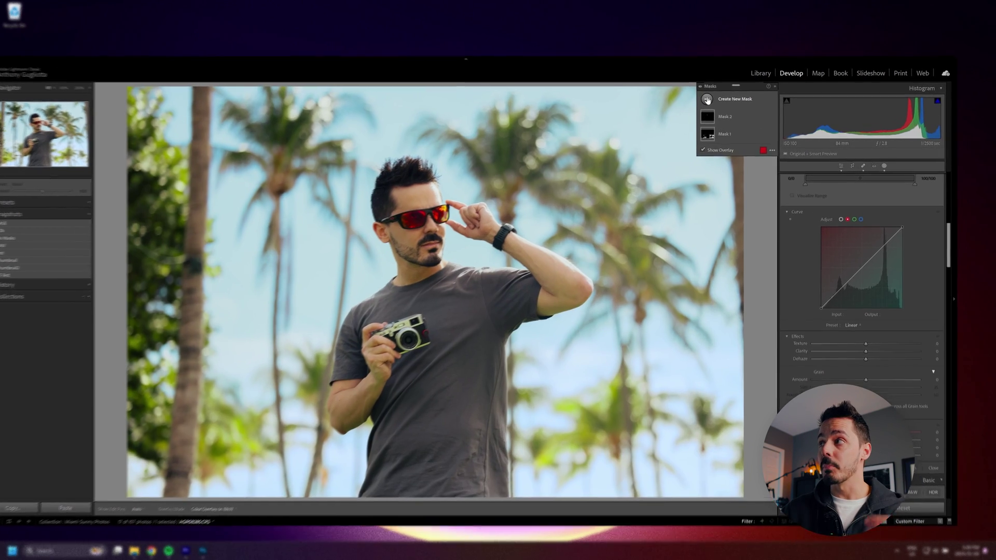
- Create a people mask covering the entire person, set its exposure to 0.16, and adjust its shadows slightly
left_click(717, 101)
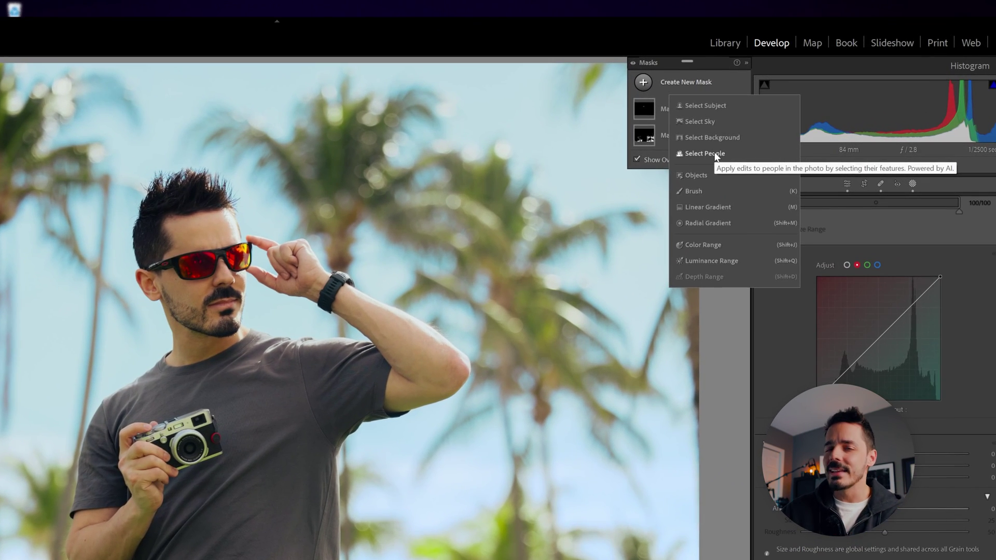
left_click(715, 154)
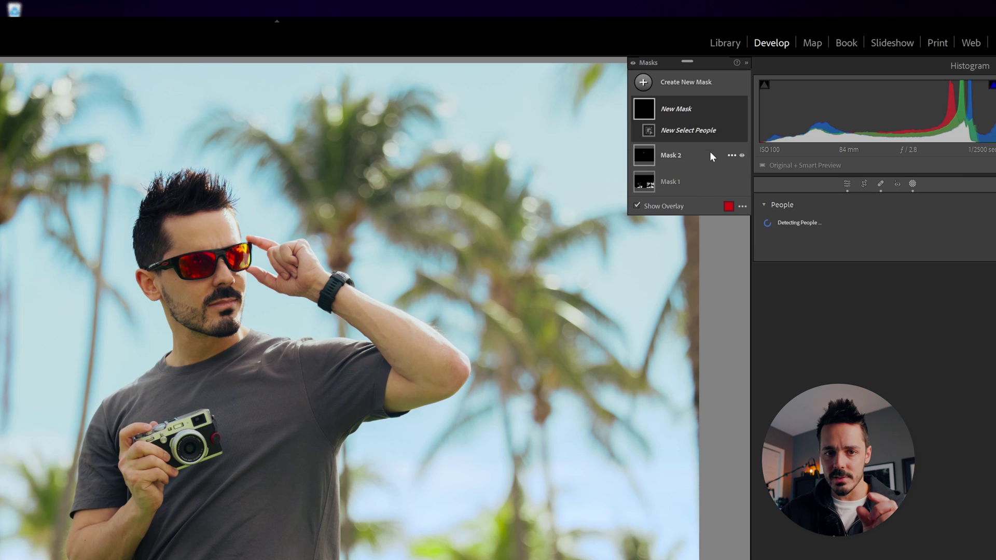
left_click(778, 228)
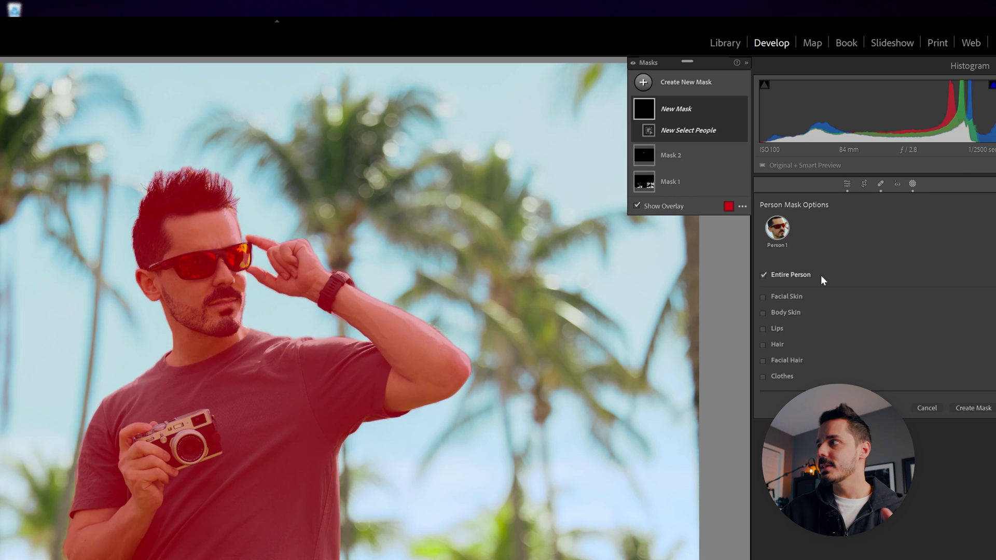
left_click(973, 408)
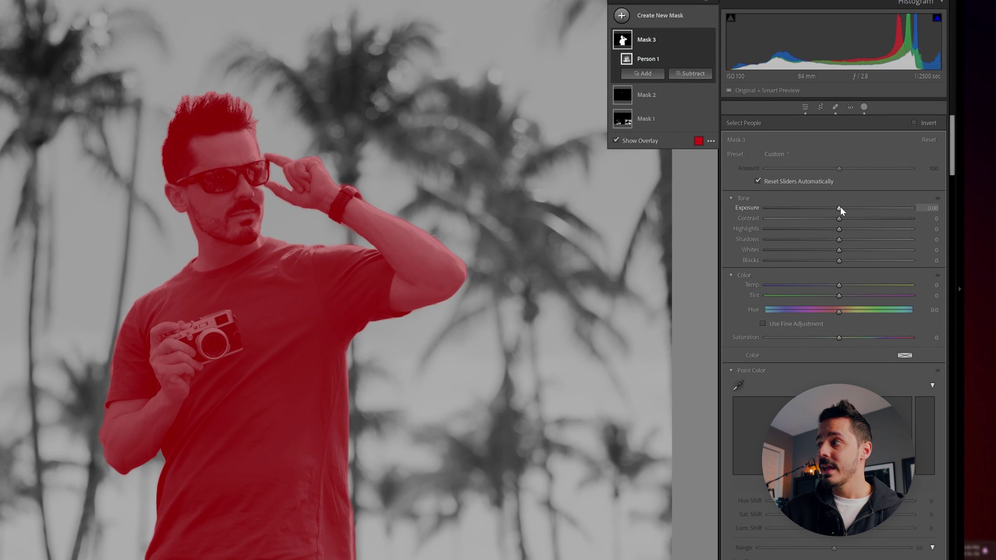
left_click_drag(840, 208, 841, 206)
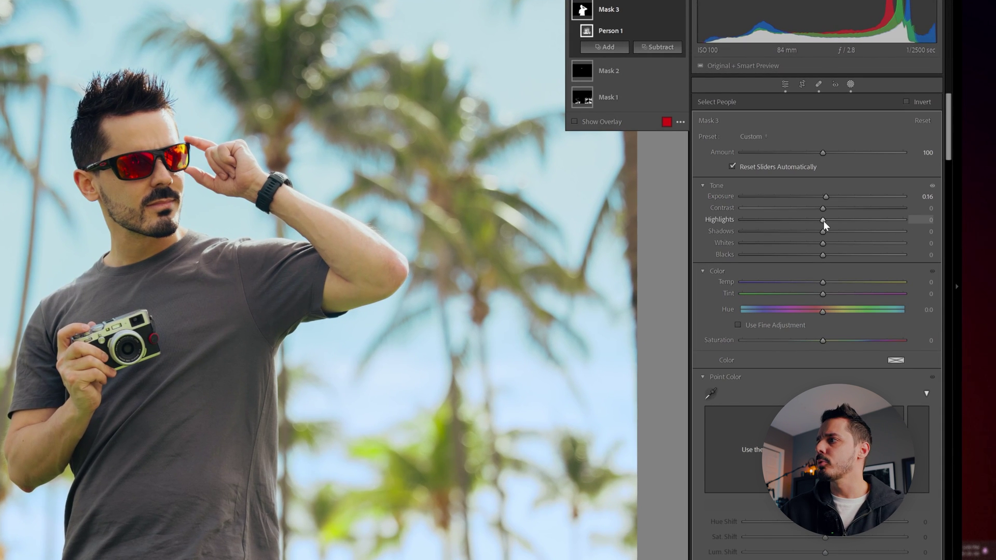
mouse_move(823, 231)
left_mouse_down()
mouse_move(838, 233)
mouse_move(826, 234)
left_mouse_up()
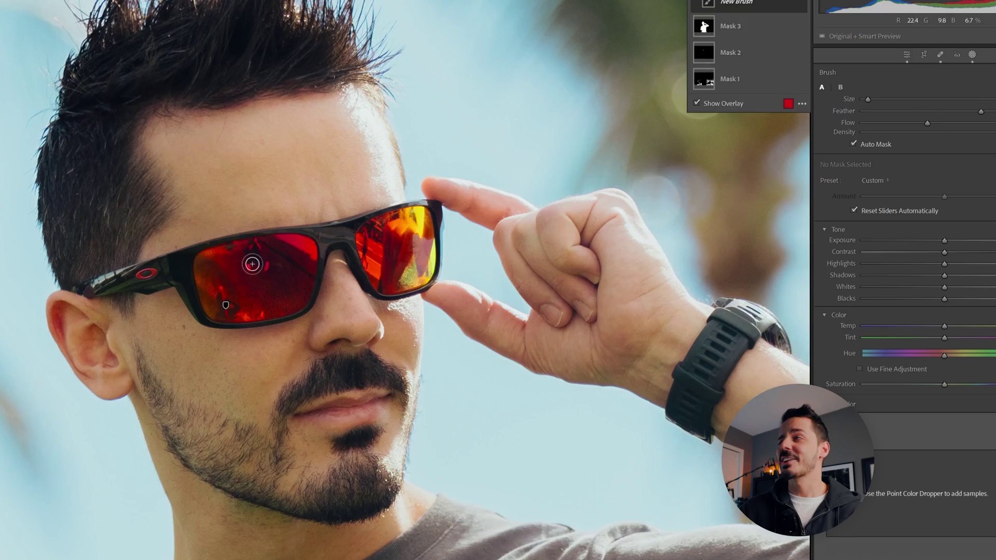
- Brush a mask over both sunglass lenses, set exposure 0.52, shadows 5 and saturation 25, and lift the midtones of its curve slightly
mouse_move(251, 260)
left_mouse_down()
mouse_move(212, 263)
mouse_move(312, 251)
mouse_move(394, 262)
mouse_move(390, 277)
left_mouse_up()
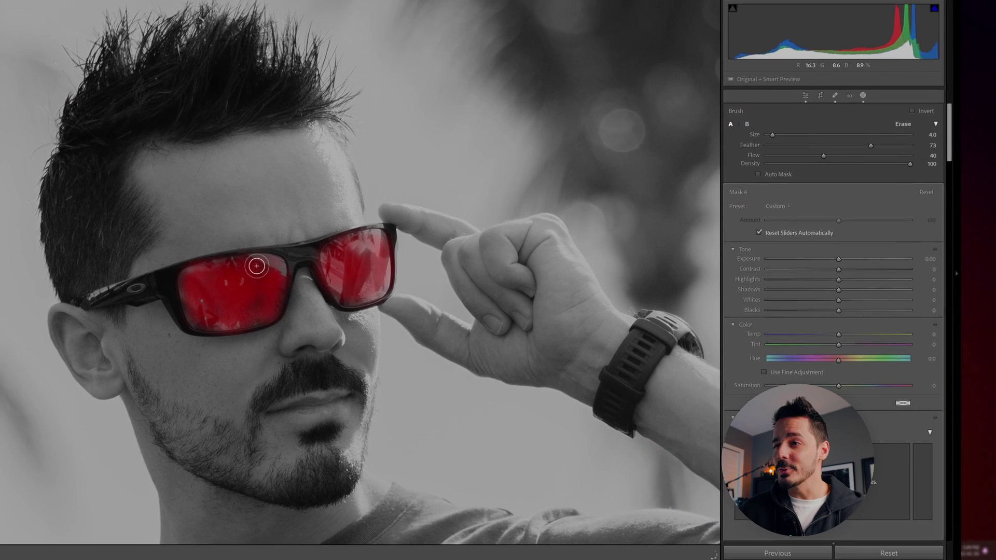
left_click_drag(870, 252, 830, 292)
mouse_move(827, 386)
left_mouse_down()
mouse_move(882, 388)
mouse_move(845, 387)
left_mouse_up()
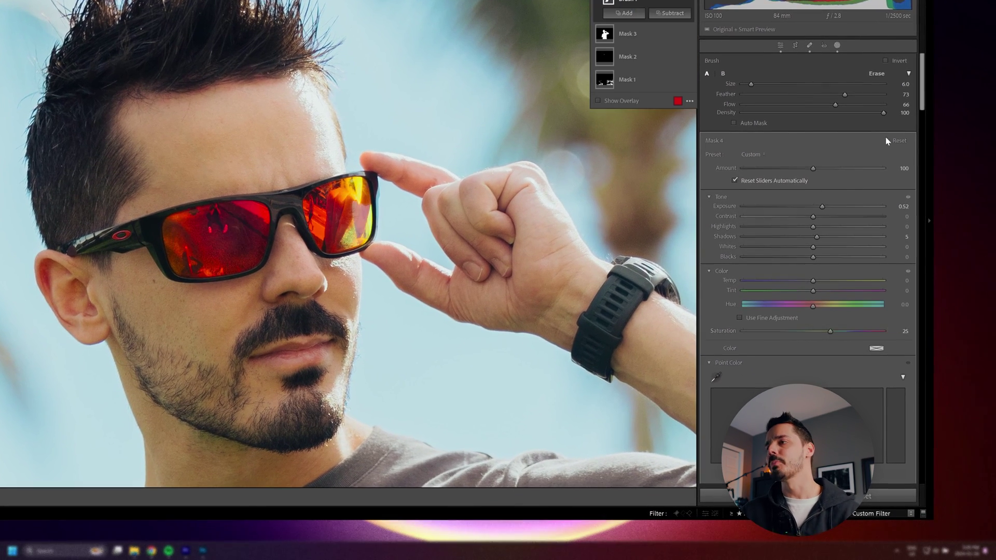
scroll(885, 156, "down", 6)
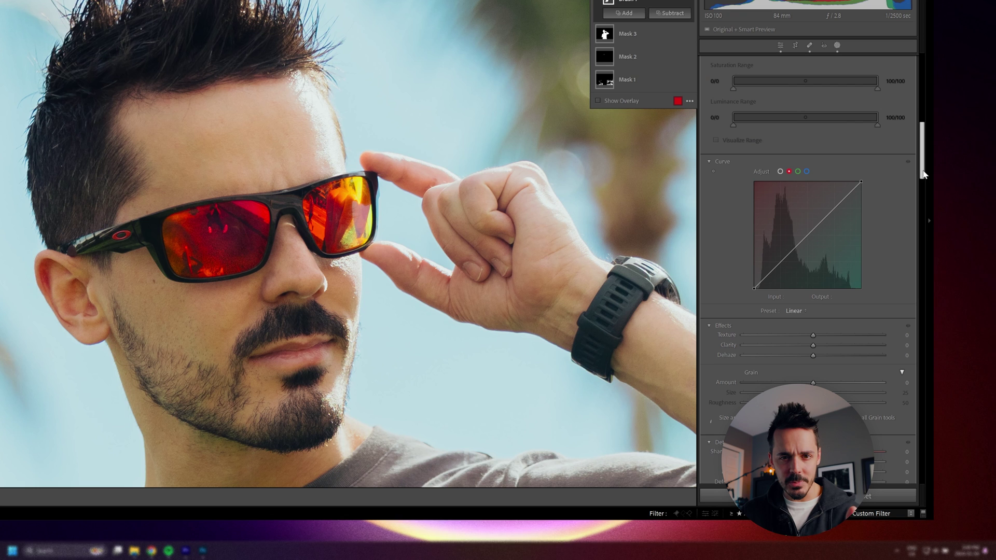
left_click_drag(804, 236, 806, 229)
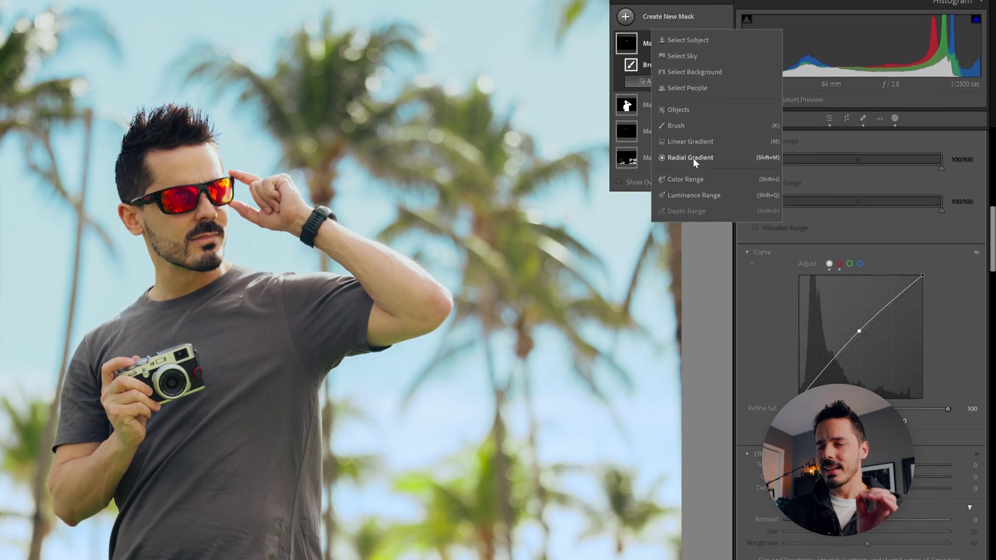
- Place a large radial gradient mask over the photo's upper-right corner, brighten it slightly, and set its dehaze to -4
left_click(691, 153)
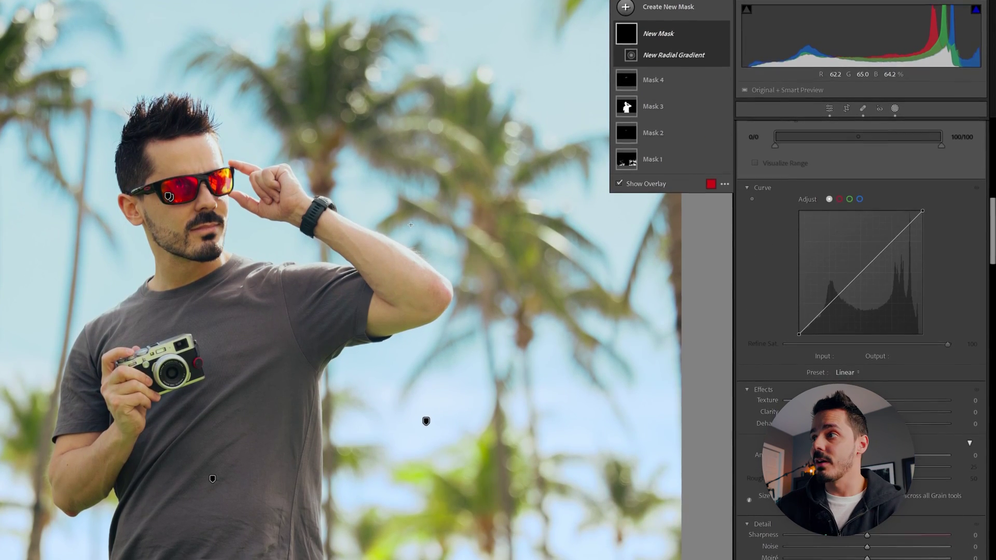
left_click_drag(424, 175, 637, 379)
left_click_drag(416, 213, 636, 86)
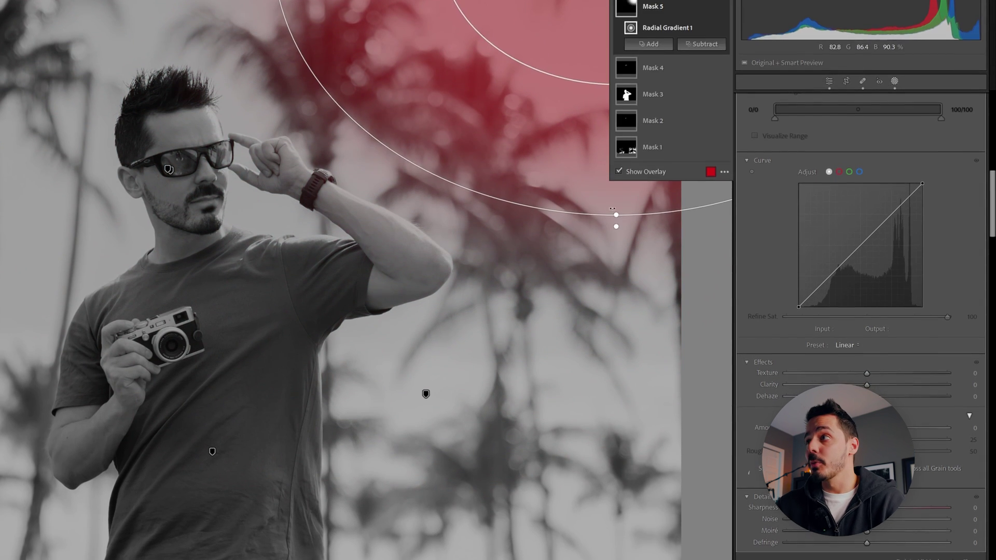
scroll(818, 178, "up", 5)
left_click_drag(866, 177, 878, 163)
scroll(844, 252, "down", 10)
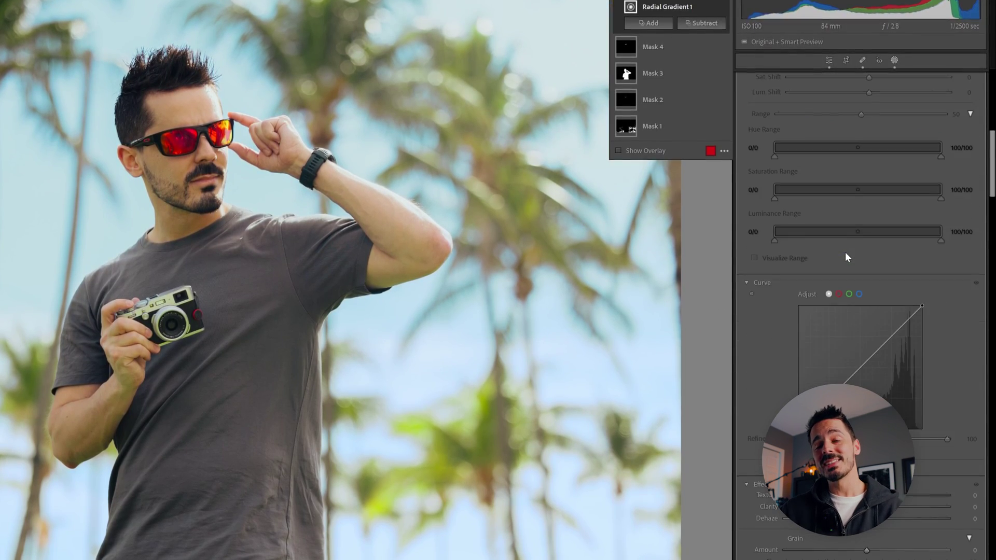
mouse_move(866, 374)
left_mouse_down()
mouse_move(829, 371)
mouse_move(861, 375)
left_mouse_up()
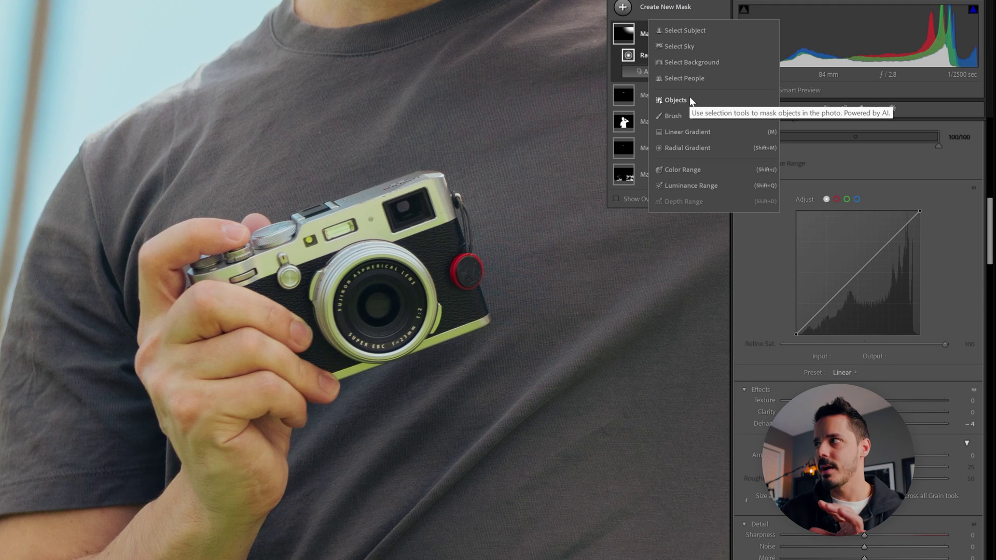
- Create an object mask over the camera, sample the green tint on its lower edge with Point Color, and strongly reduce that colour's saturation
left_click(689, 99)
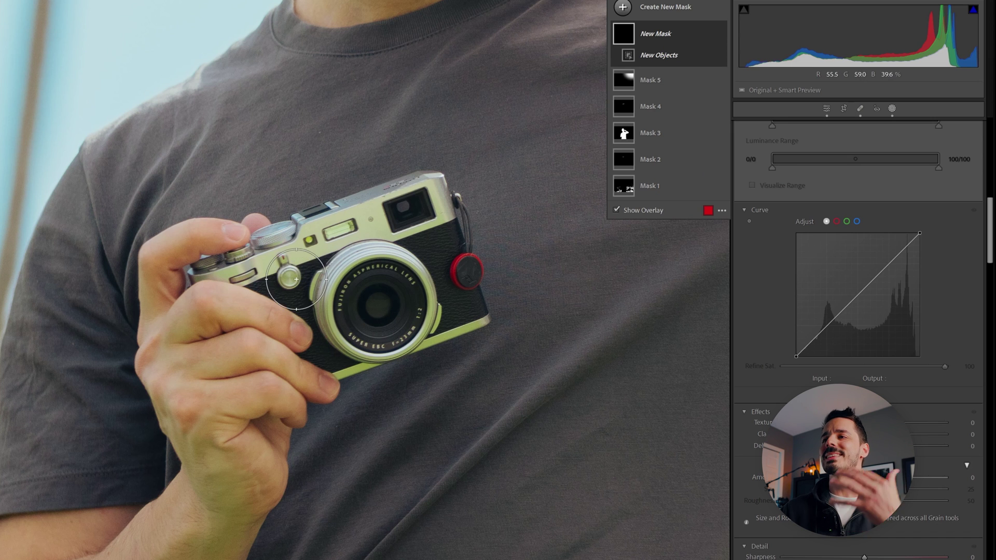
mouse_move(216, 283)
left_mouse_down()
mouse_move(327, 228)
mouse_move(457, 259)
mouse_move(394, 336)
mouse_move(299, 281)
mouse_move(362, 296)
mouse_move(423, 272)
left_mouse_up()
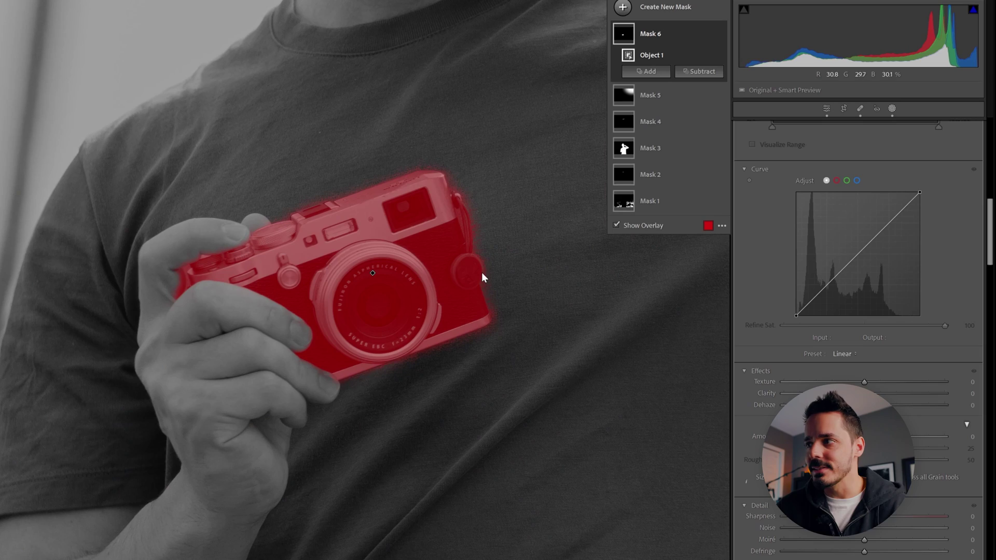
scroll(783, 290, "up", 3)
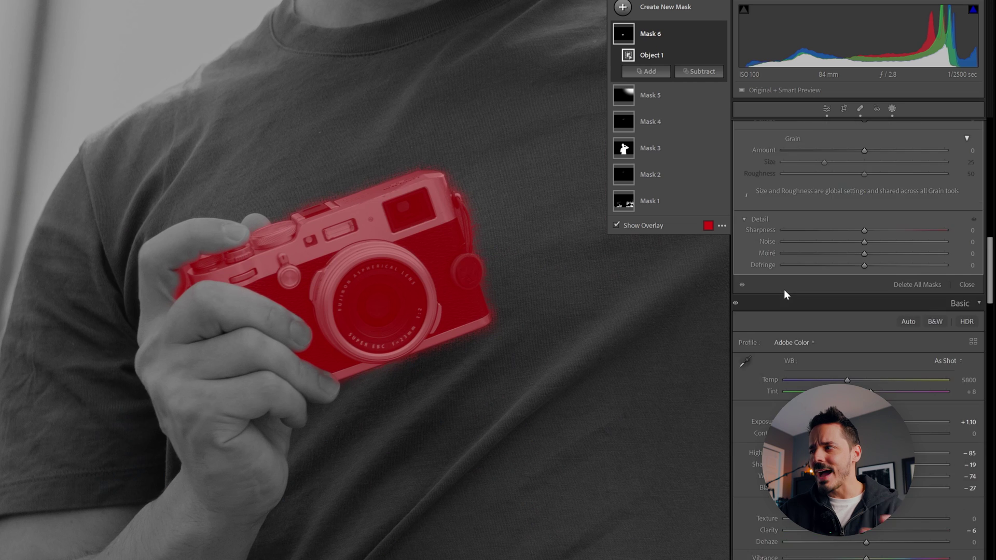
scroll(774, 325, "up", 5)
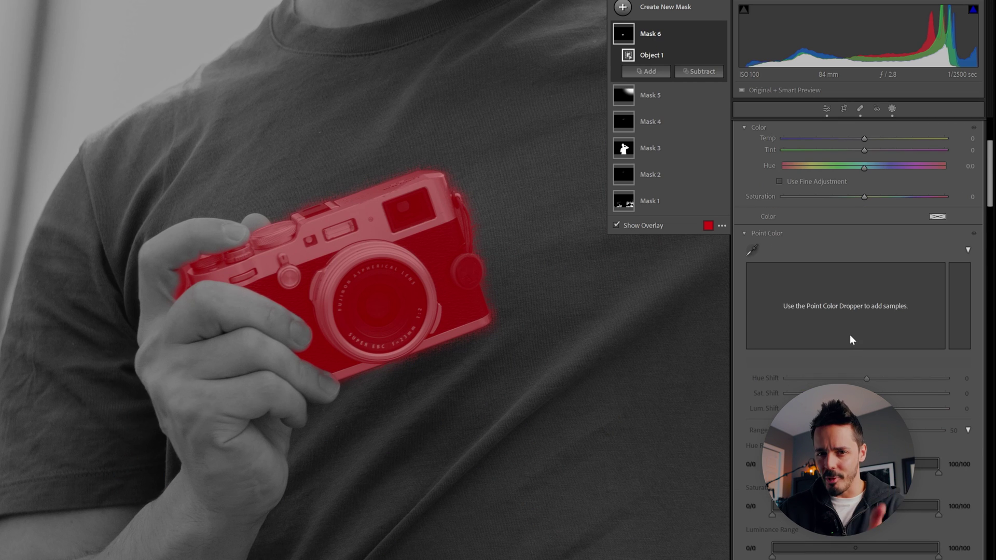
left_click(755, 253)
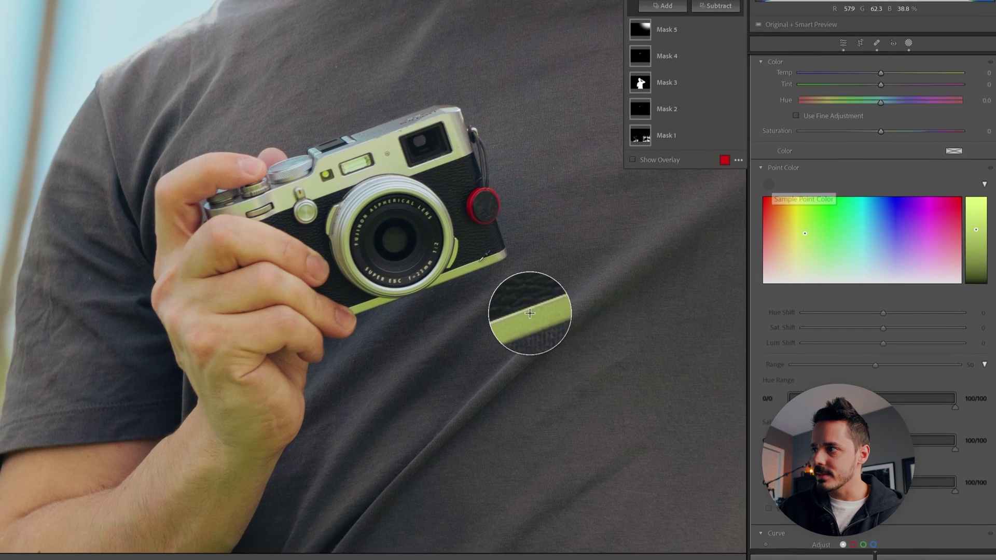
left_click(528, 316)
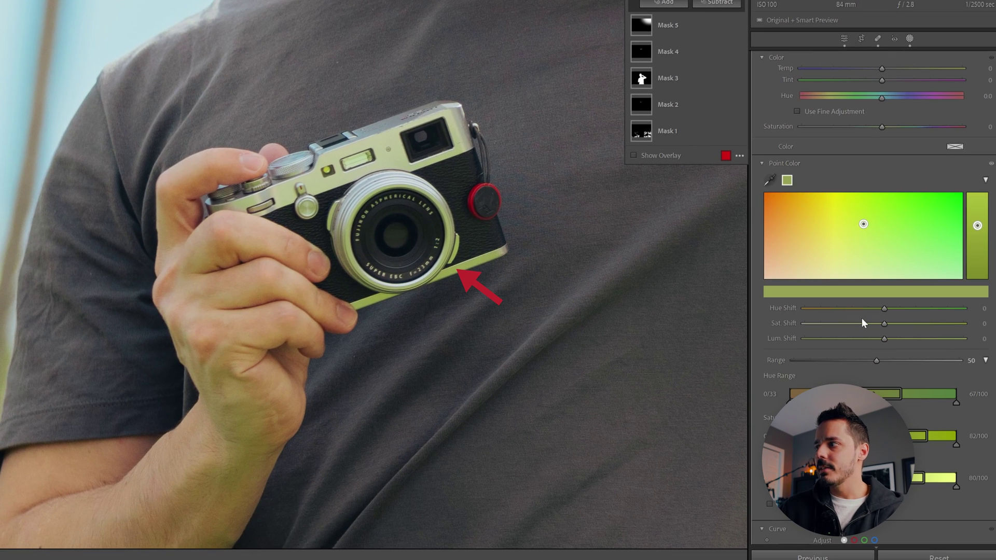
left_click_drag(884, 324, 819, 325)
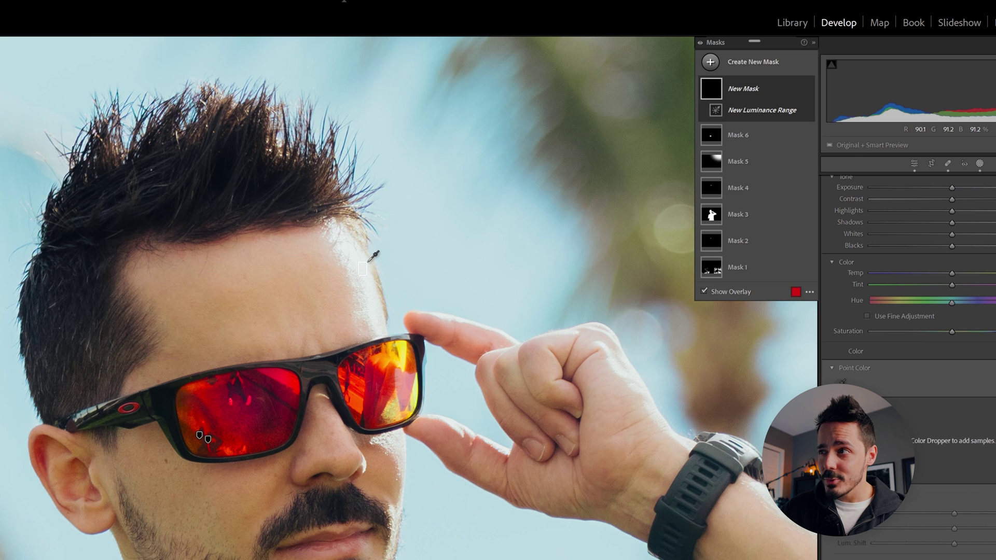
- Create a luminance range mask from the bright edge of the man's forehead and subtract the background from it
left_click(362, 269)
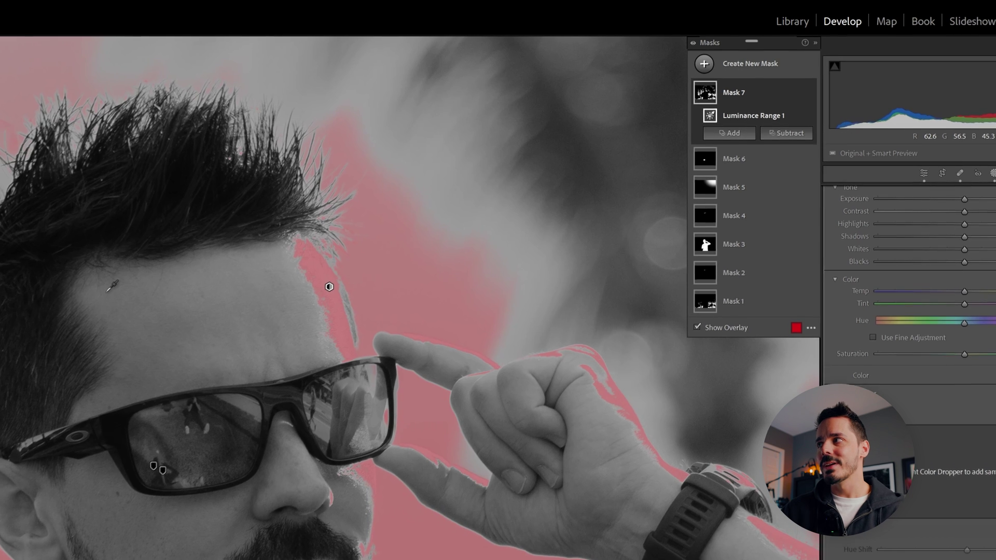
left_click(786, 138)
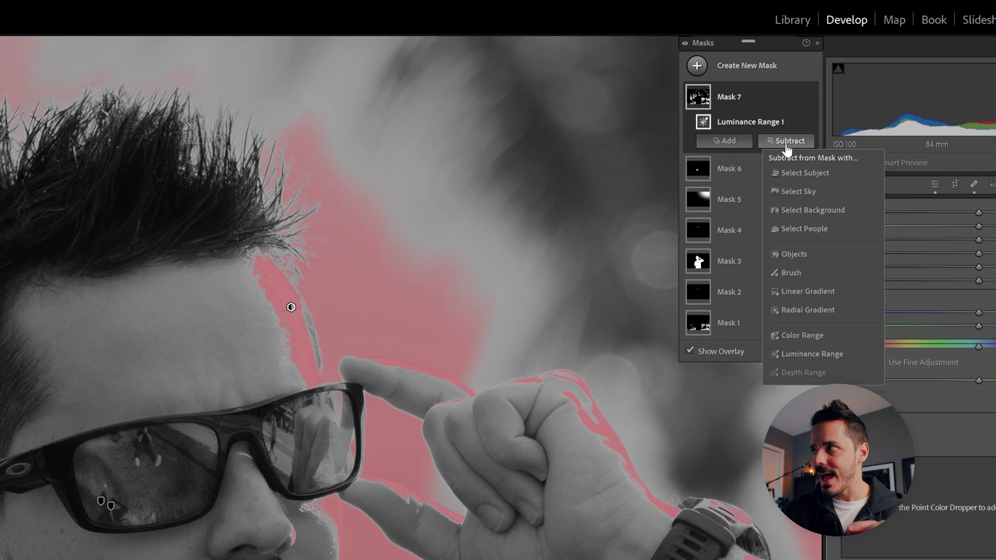
left_click(840, 220)
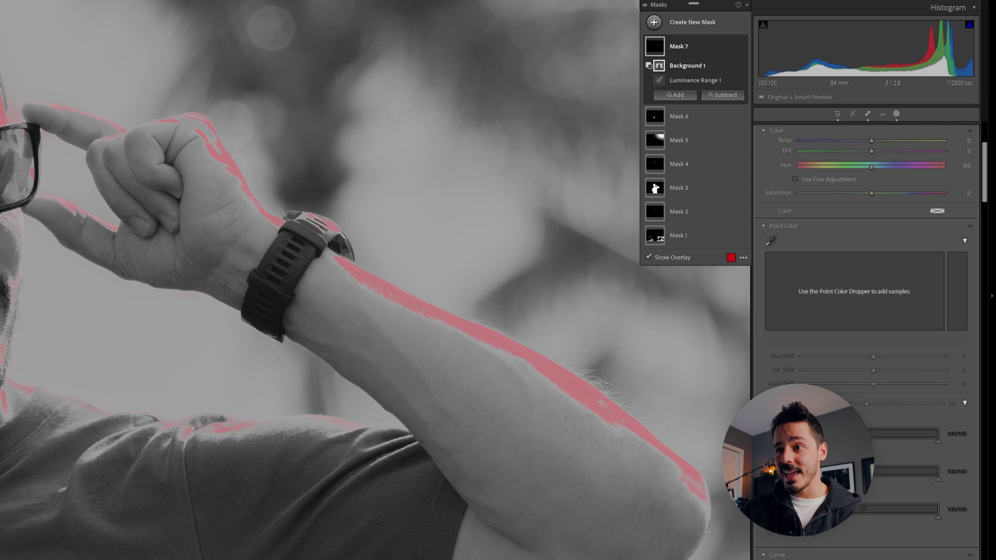
- Widen the mask's luminance range by setting its lower limit to 49, keeping the selection on the bright rim light
key("z")
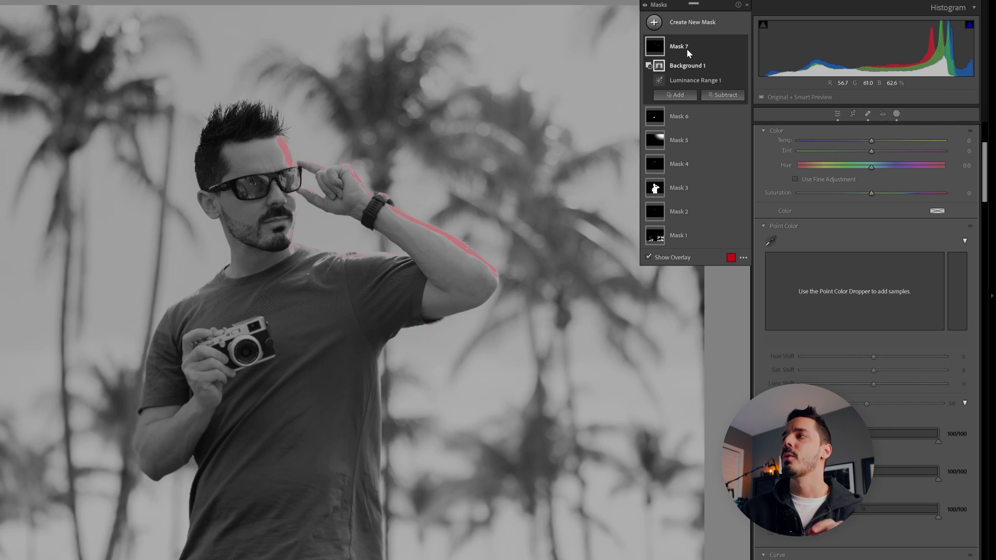
left_click(661, 81)
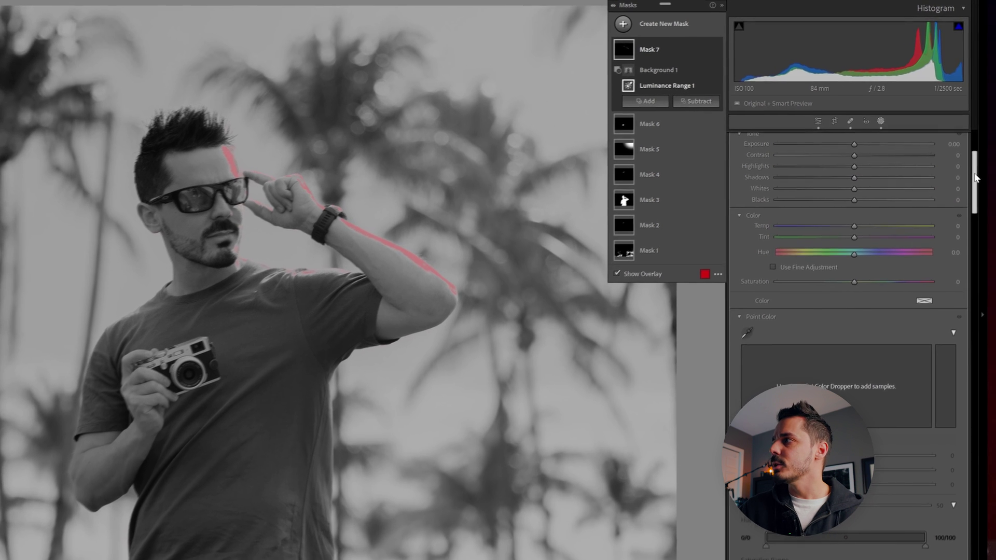
scroll(903, 156, "up", 5)
left_click_drag(858, 183, 825, 183)
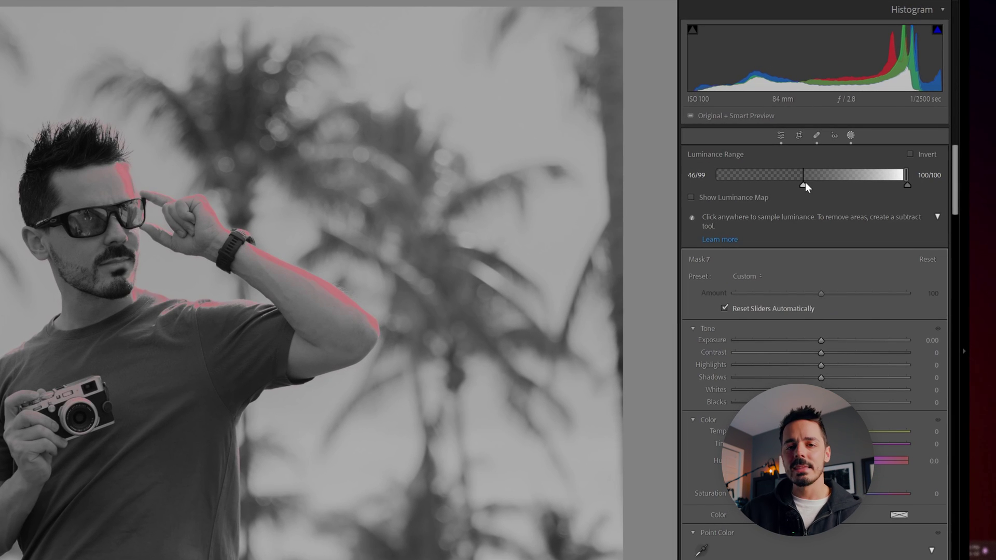
left_click_drag(805, 182, 810, 185)
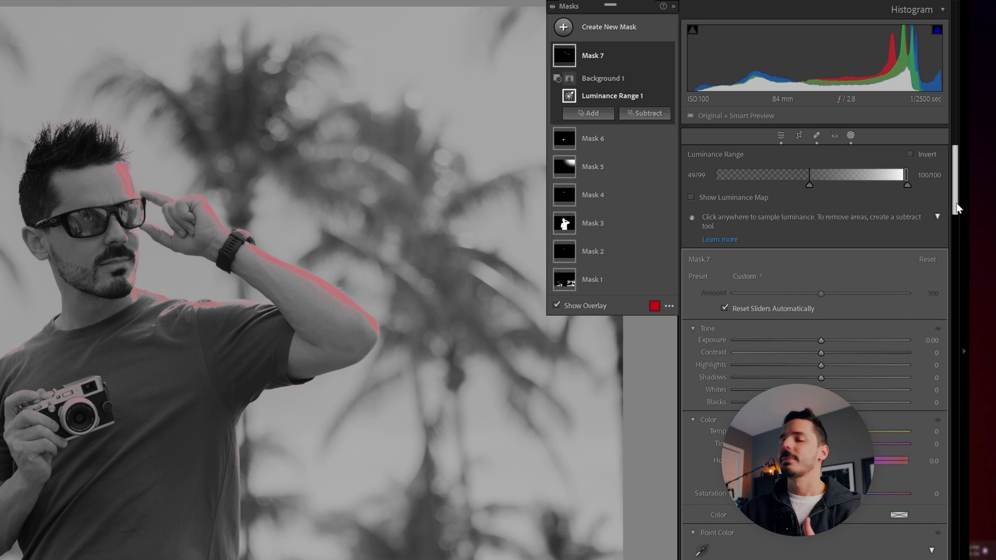
- Anchor the midpoint of the rim-light mask's curve and lower its white point to output 231
left_click_drag(954, 207, 952, 219)
scroll(952, 219, "down", 5)
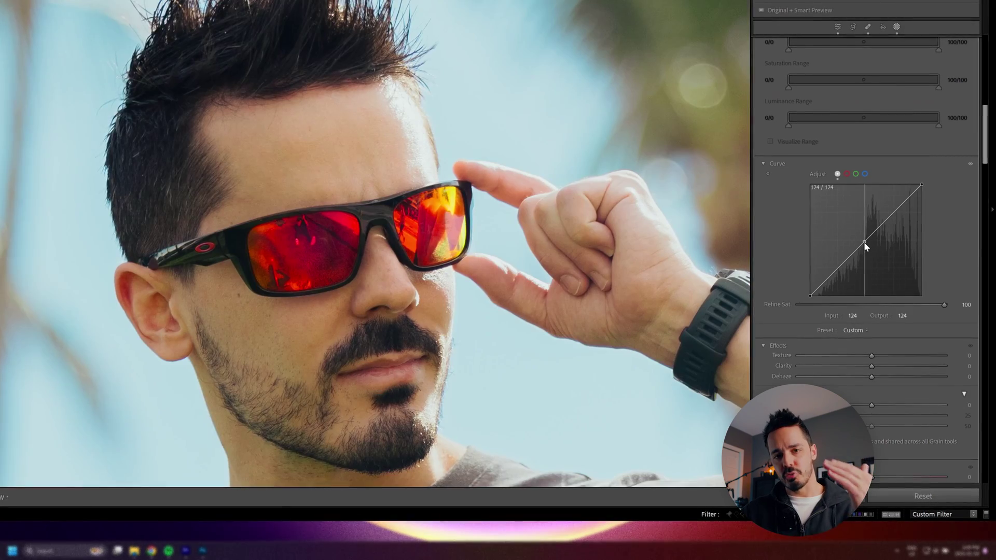
left_click_drag(863, 242, 866, 242)
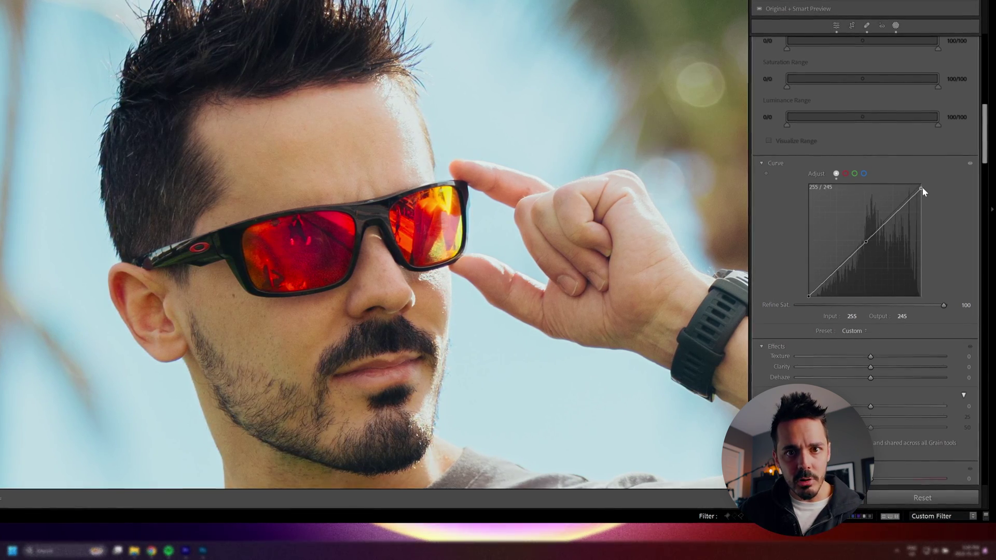
left_click_drag(921, 186, 924, 196)
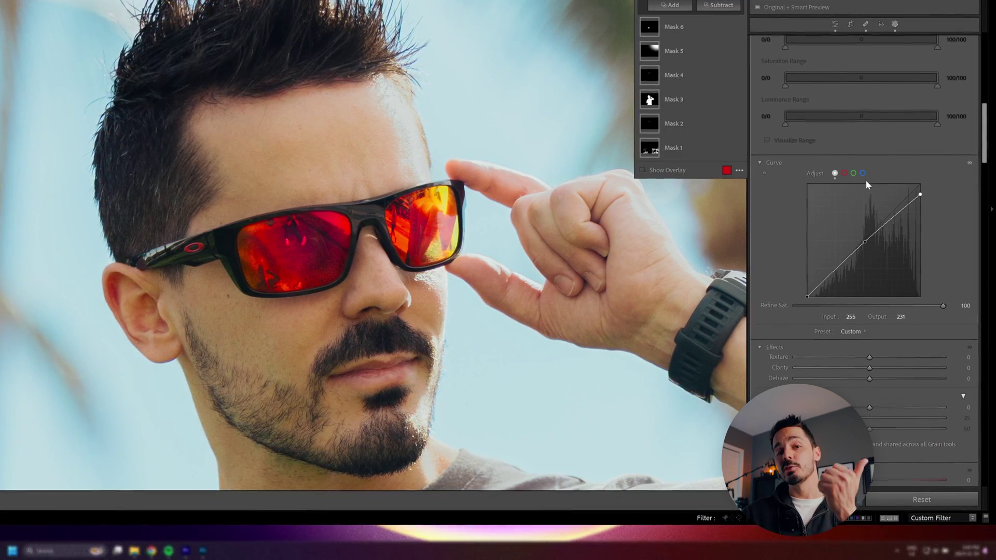
- Raise the midtones of the mask's red curve slightly and pull the blue curve's midtones down to input 149, output 128
left_click(844, 173)
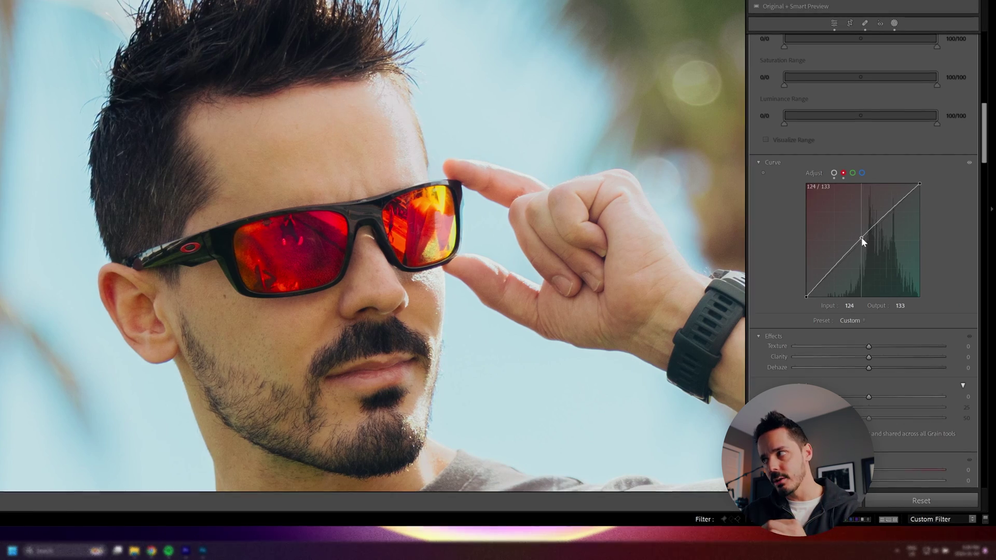
left_click(861, 173)
left_click_drag(867, 234, 870, 241)
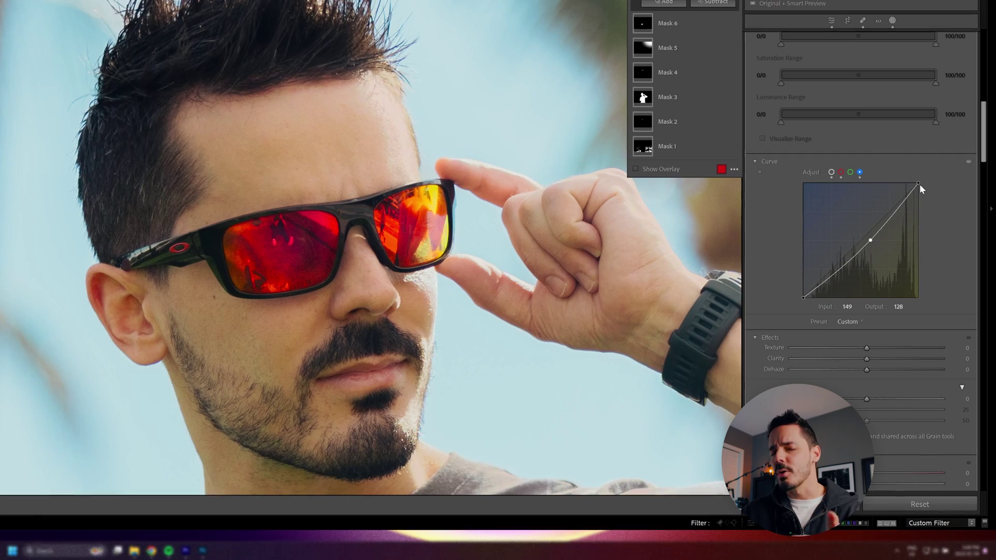